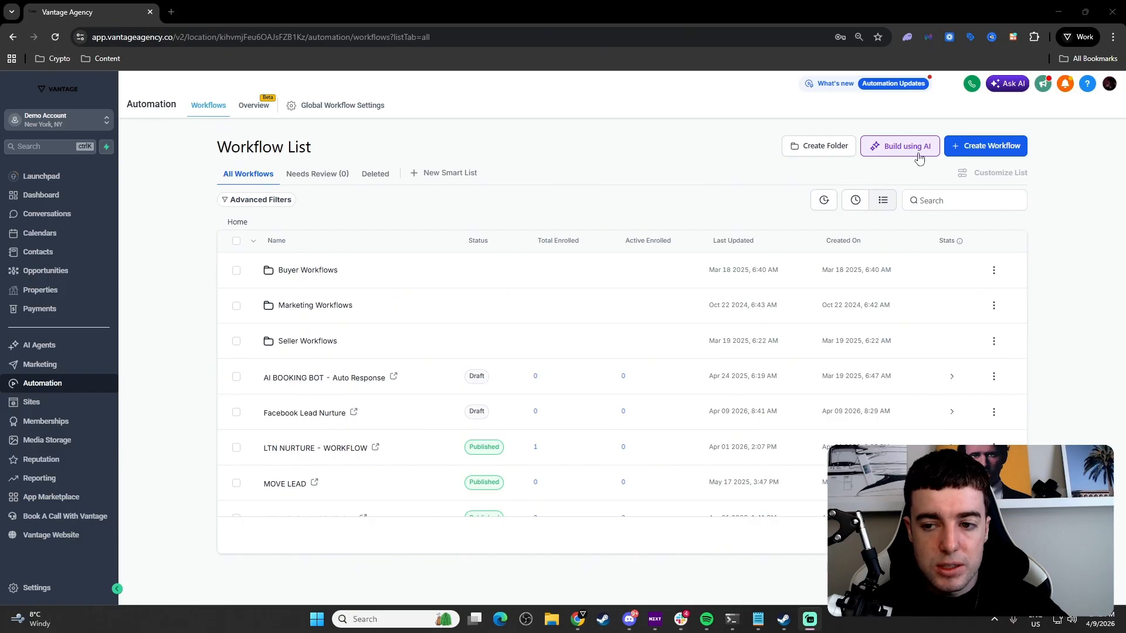
Step: Create a blank workflow from scratch and rename it 'AI EMPLOYEE'
{"action": "left_click", "coordinate": [971, 150]}
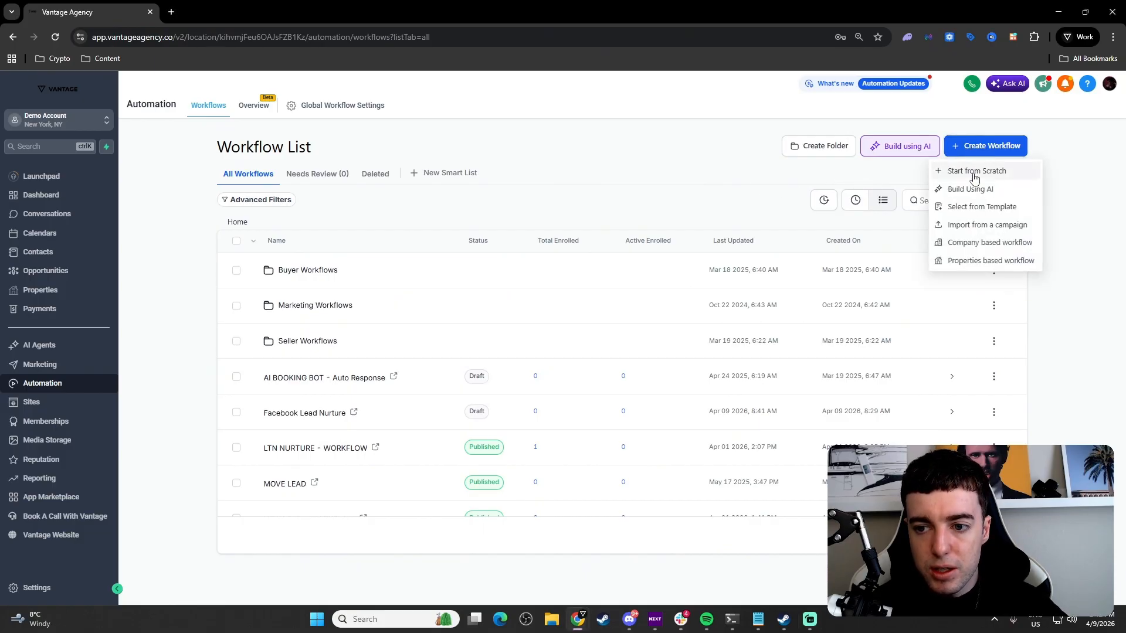
{"action": "left_click", "coordinate": [975, 173]}
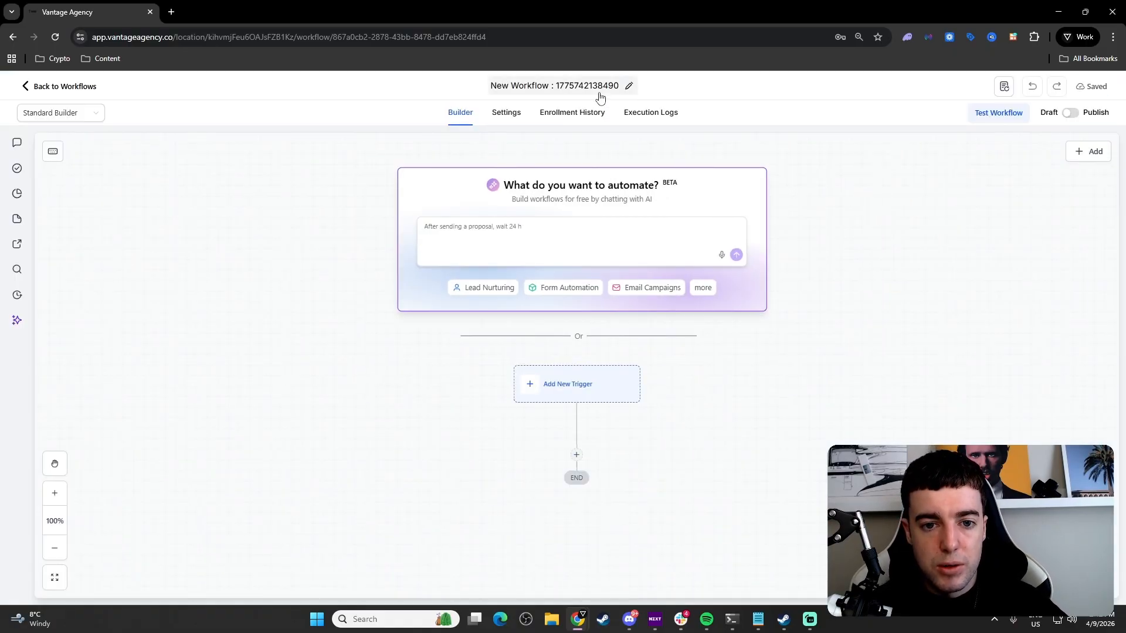
{"action": "left_click", "coordinate": [599, 93]}
{"action": "type", "text": "A"}
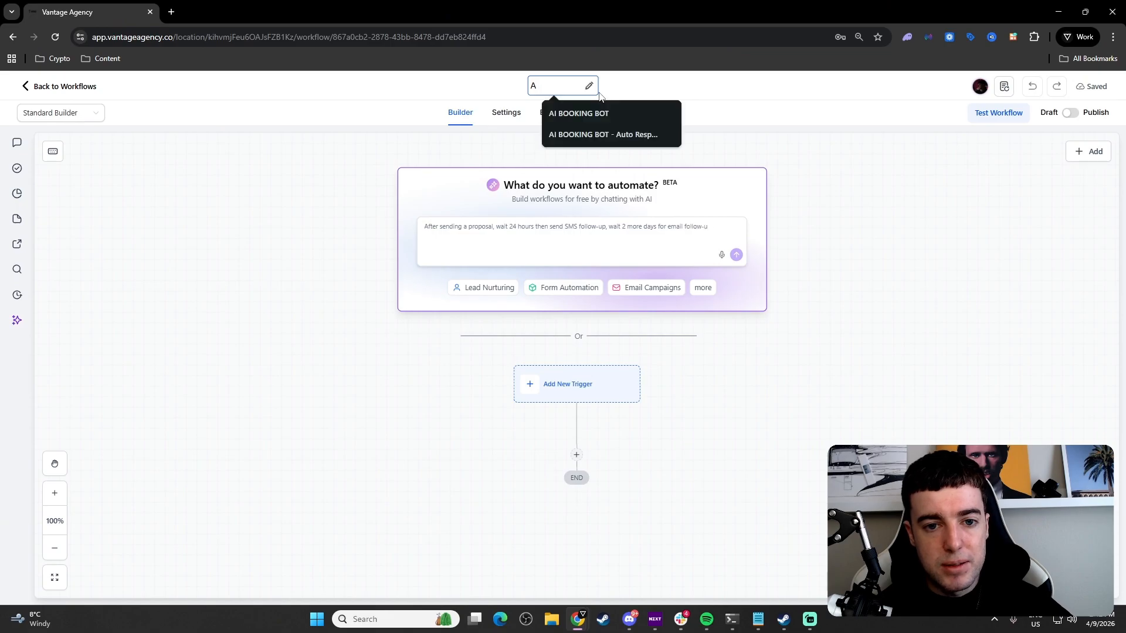
{"action": "type", "text": "I EMPL"}
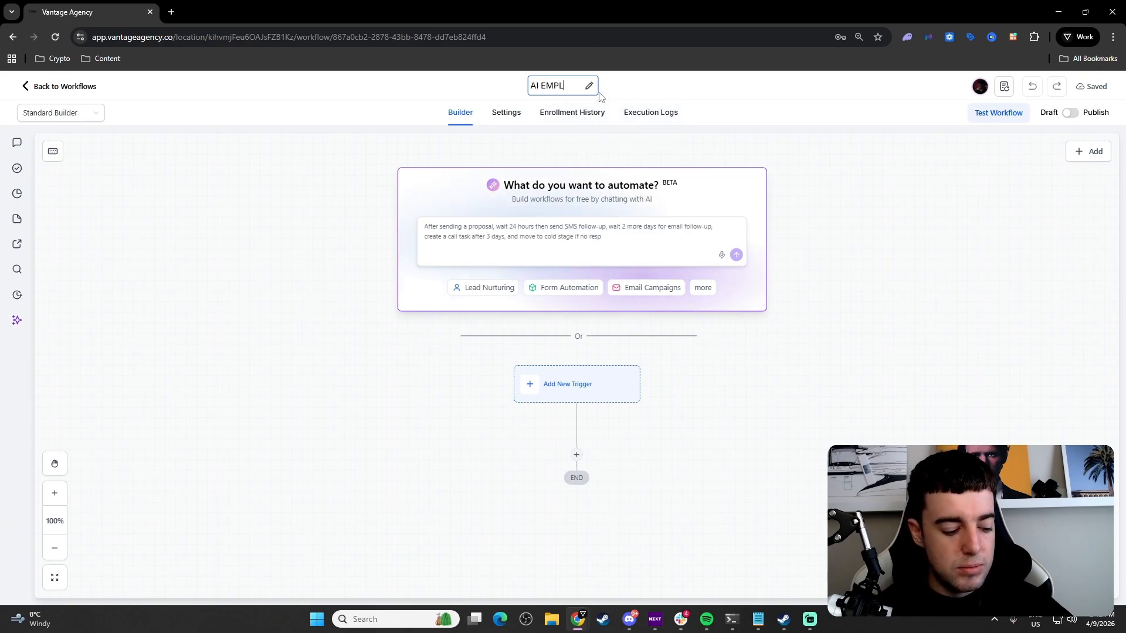
{"action": "type", "text": "OYEE"}
{"action": "key", "text": "Return"}
{"action": "scroll", "coordinate": [618, 201], "scroll_direction": "down", "scroll_amount": 1}
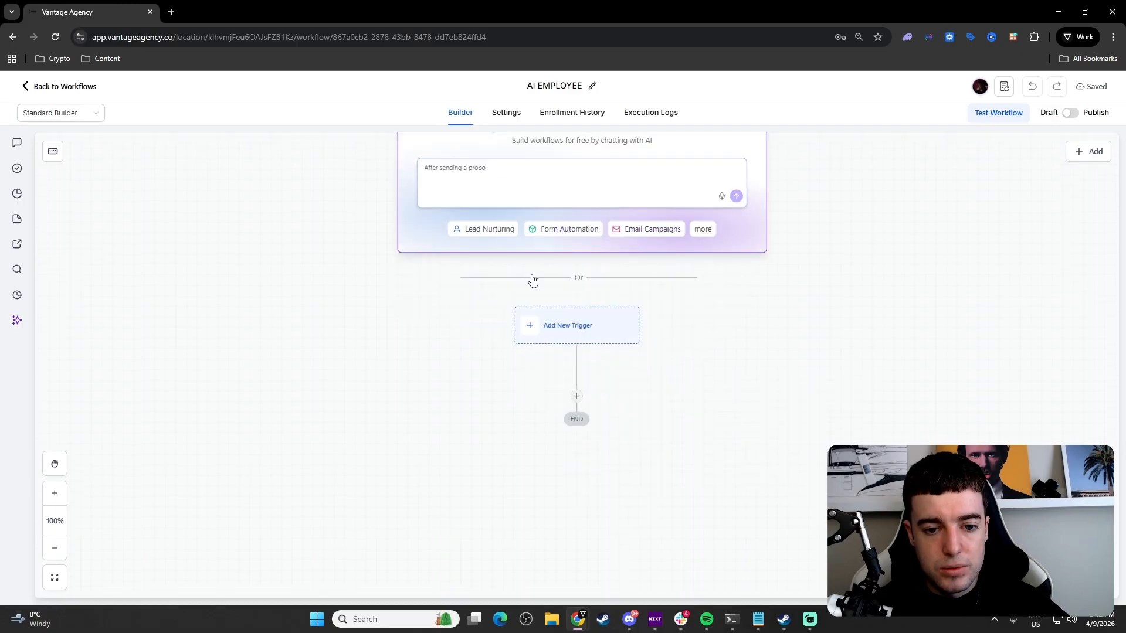
Step: Add and save a Facebook Lead Form Submitted trigger
{"action": "left_click", "coordinate": [569, 327]}
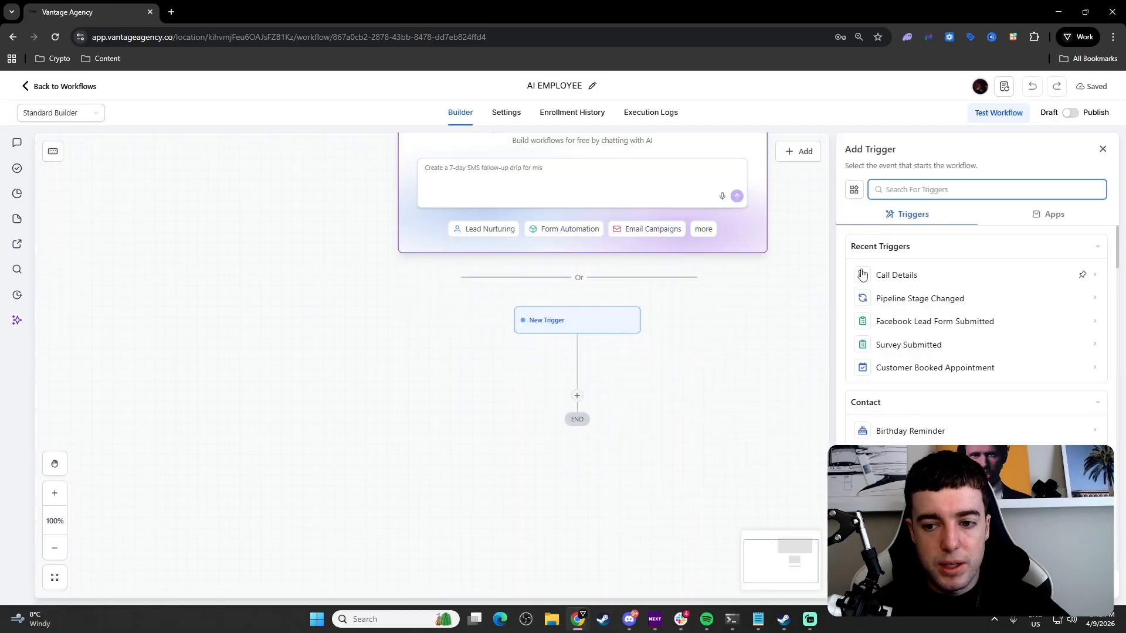
{"action": "type", "text": "face"}
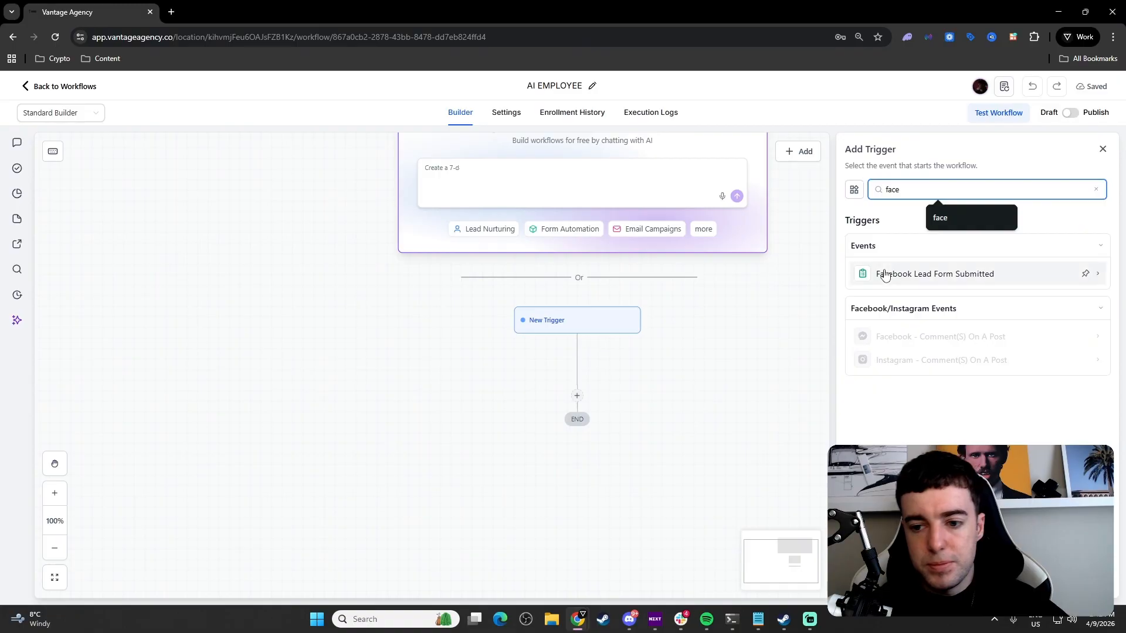
{"action": "left_click", "coordinate": [885, 275]}
{"action": "left_click", "coordinate": [1078, 582]}
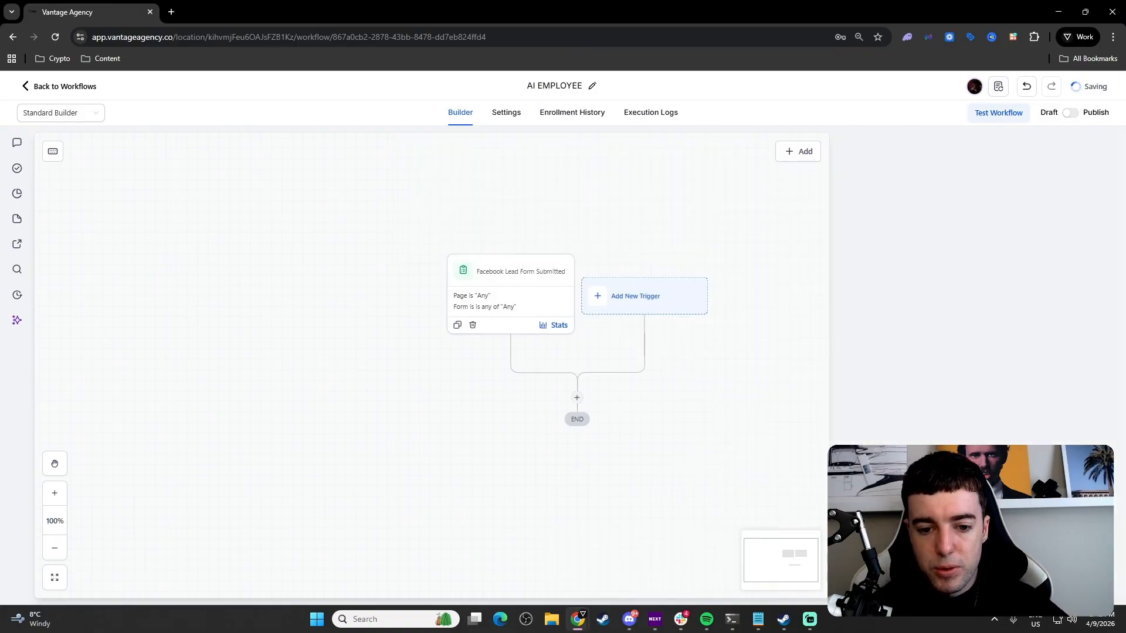
Step: Add and save a second trigger, Survey Submitted
{"action": "left_click", "coordinate": [595, 306]}
{"action": "type", "text": "sur"}
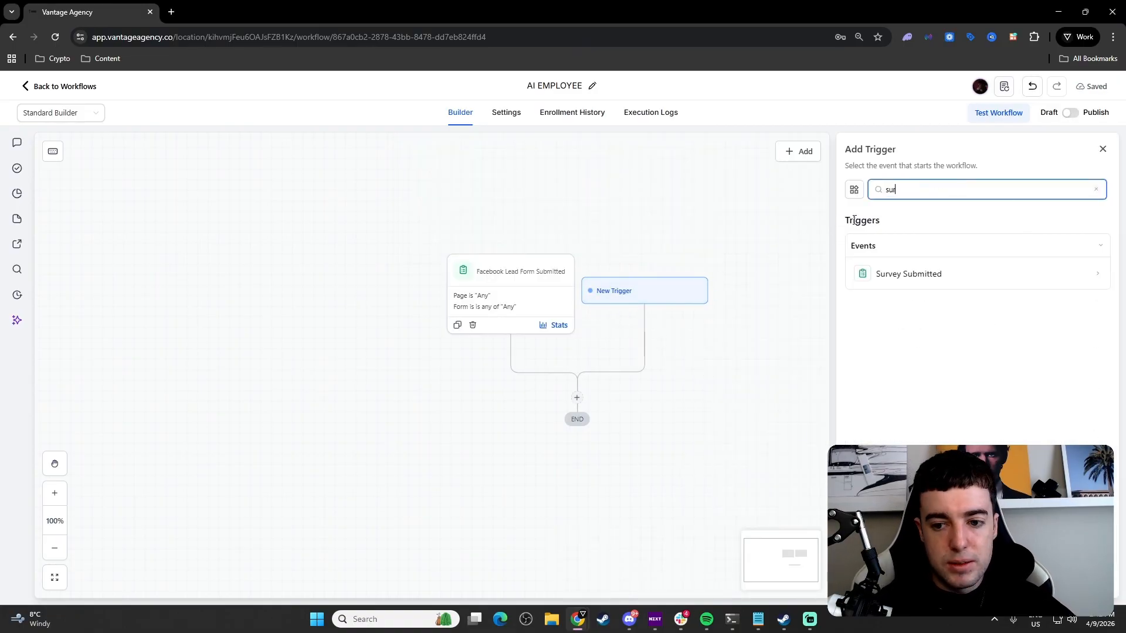
{"action": "left_click", "coordinate": [864, 272]}
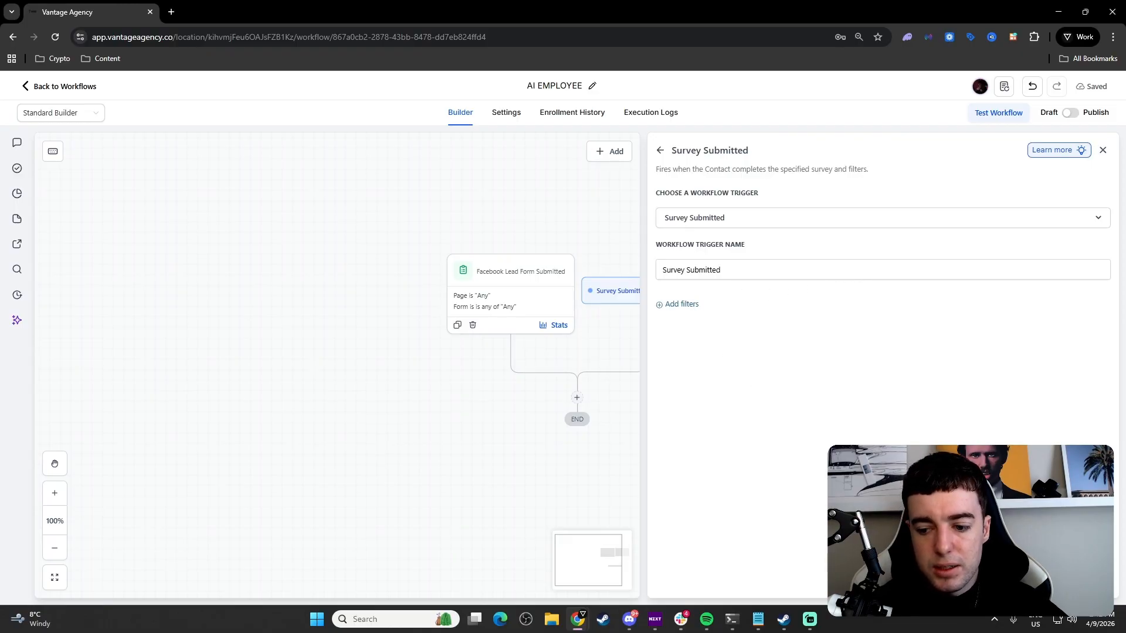
{"action": "left_click", "coordinate": [1078, 582]}
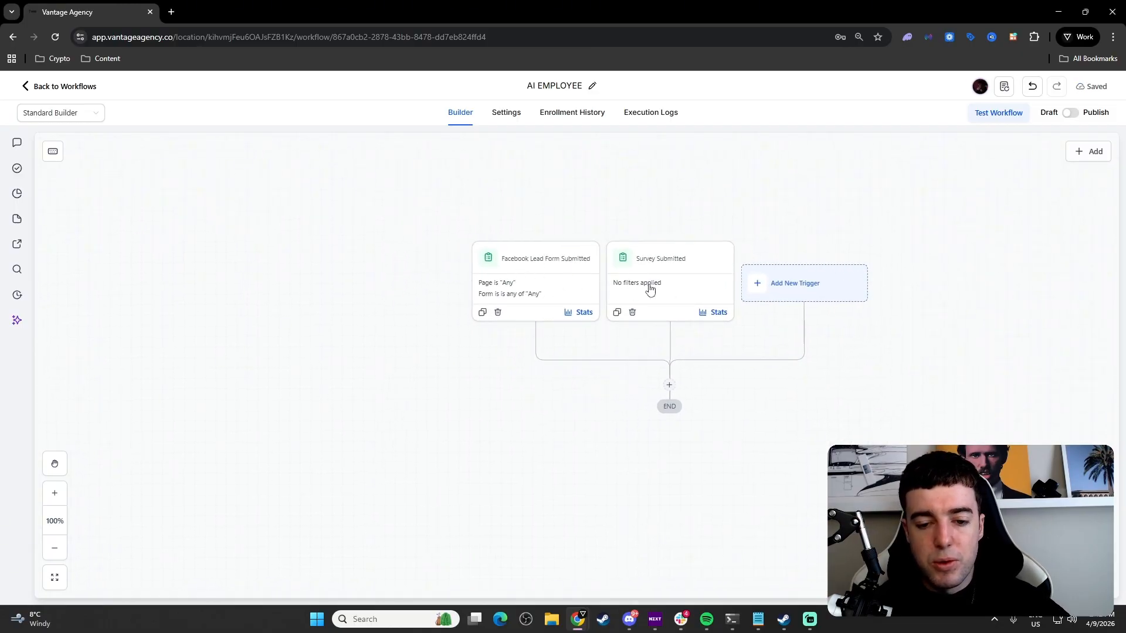
Step: Add an AI Agent action below the two triggers
{"action": "left_click", "coordinate": [666, 386]}
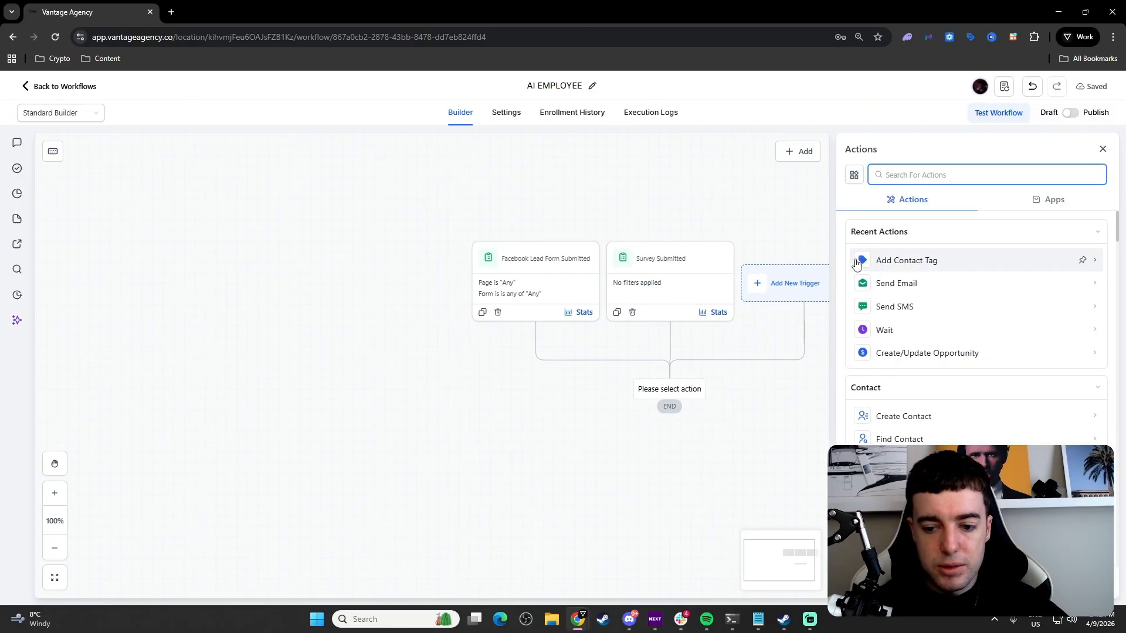
{"action": "type", "text": "ai"}
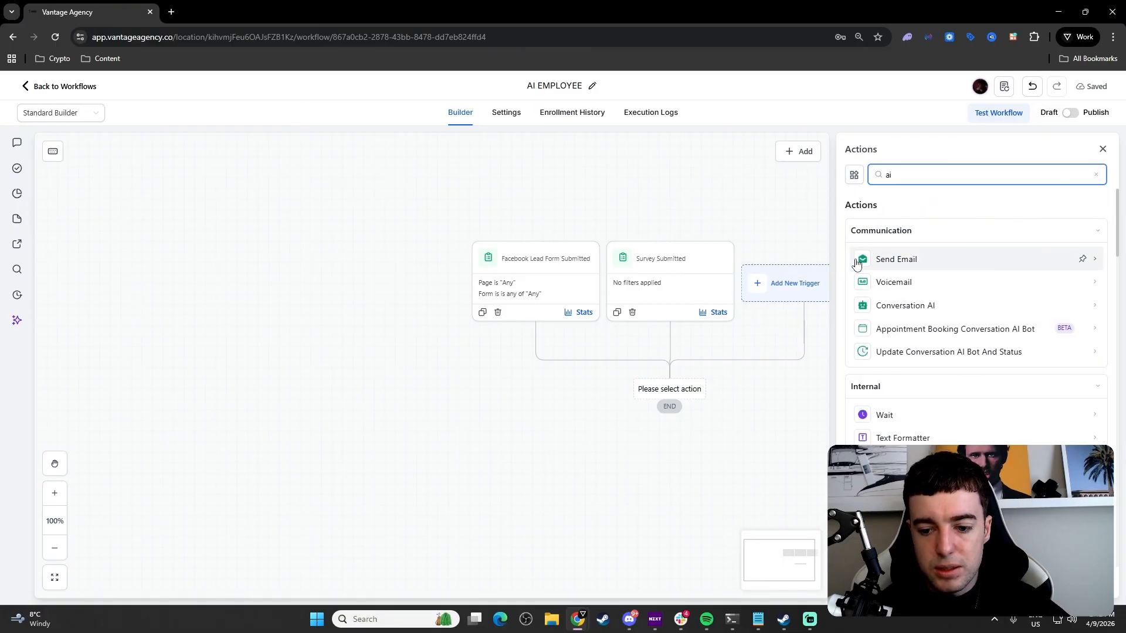
{"action": "left_click", "coordinate": [903, 496]}
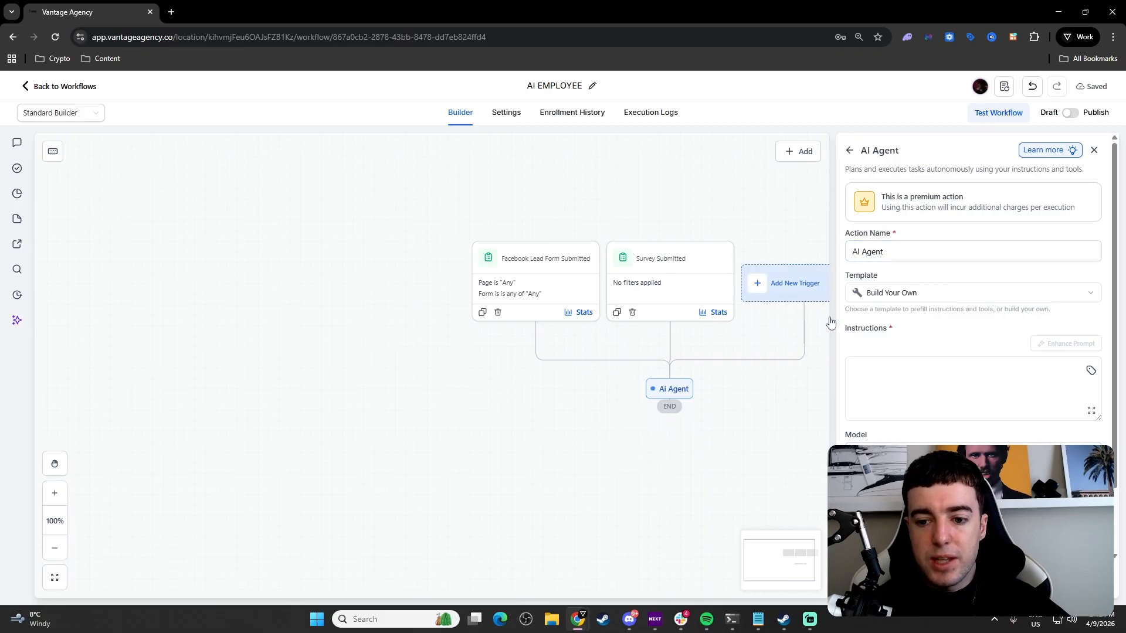
Step: Browse the agent templates and keep the blank Build Your Own template
{"action": "left_click", "coordinate": [903, 300]}
{"action": "scroll", "coordinate": [936, 376], "scroll_direction": "down", "scroll_amount": 1}
{"action": "scroll", "coordinate": [936, 364], "scroll_direction": "up", "scroll_amount": 1}
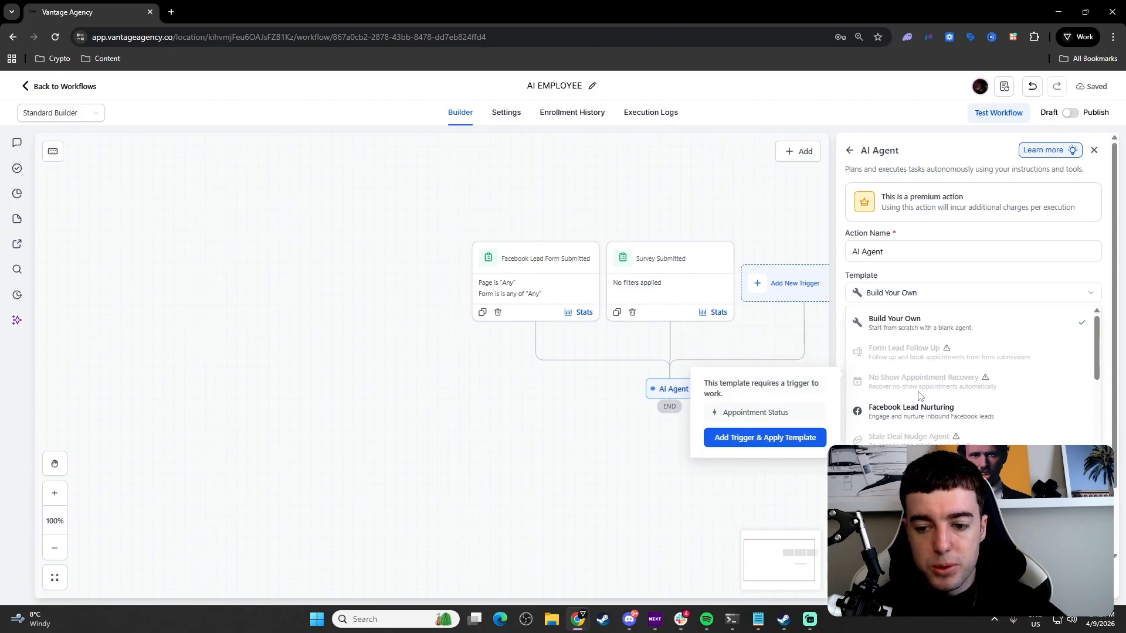
{"action": "scroll", "coordinate": [941, 387], "scroll_direction": "down", "scroll_amount": 1}
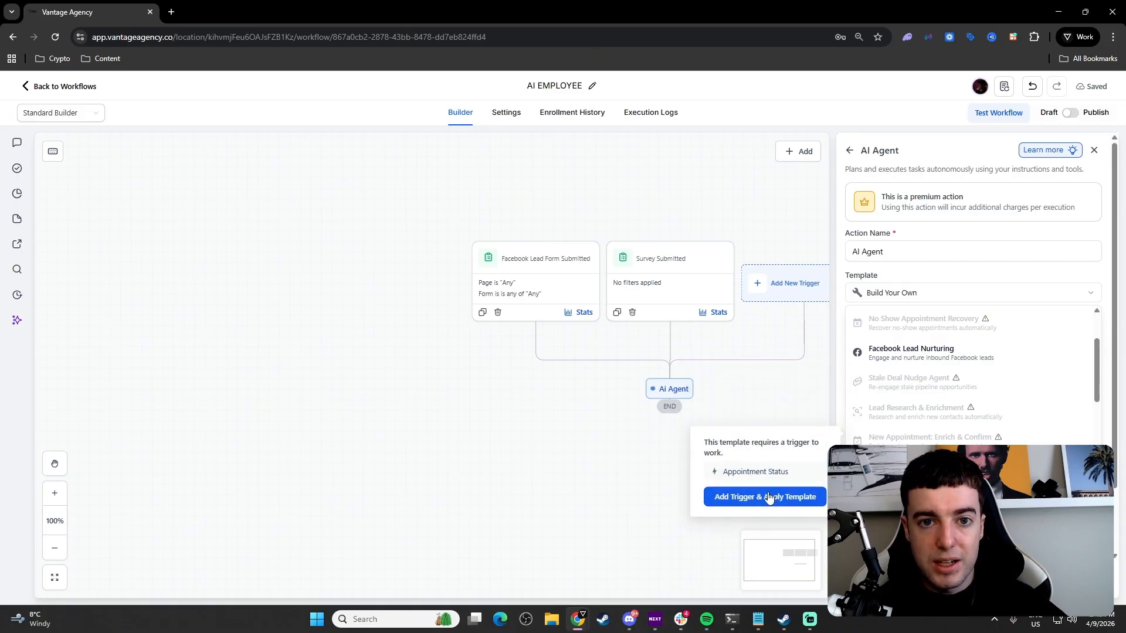
{"action": "scroll", "coordinate": [919, 427], "scroll_direction": "up", "scroll_amount": 1}
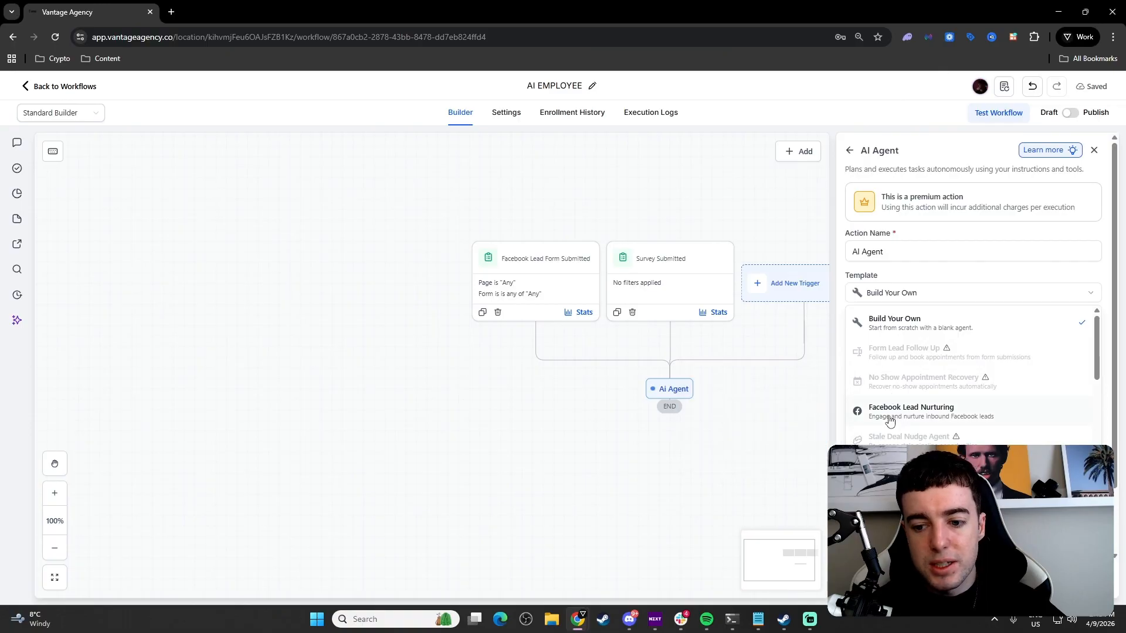
{"action": "scroll", "coordinate": [903, 420], "scroll_direction": "down", "scroll_amount": 1}
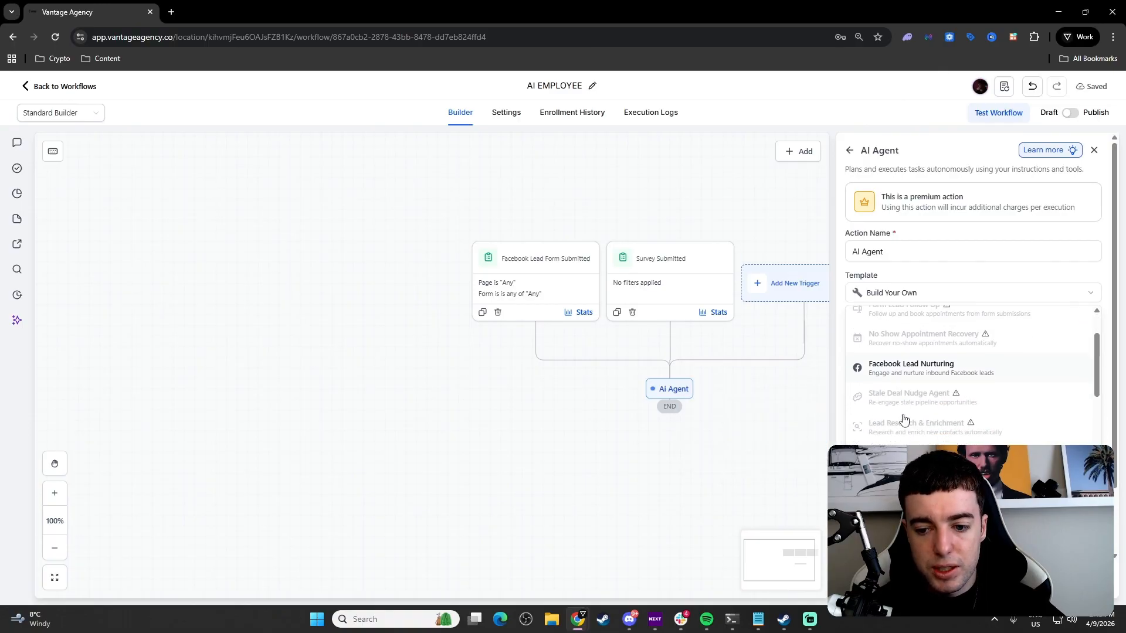
{"action": "scroll", "coordinate": [918, 366], "scroll_direction": "down", "scroll_amount": 2}
{"action": "scroll", "coordinate": [918, 366], "scroll_direction": "up", "scroll_amount": 5}
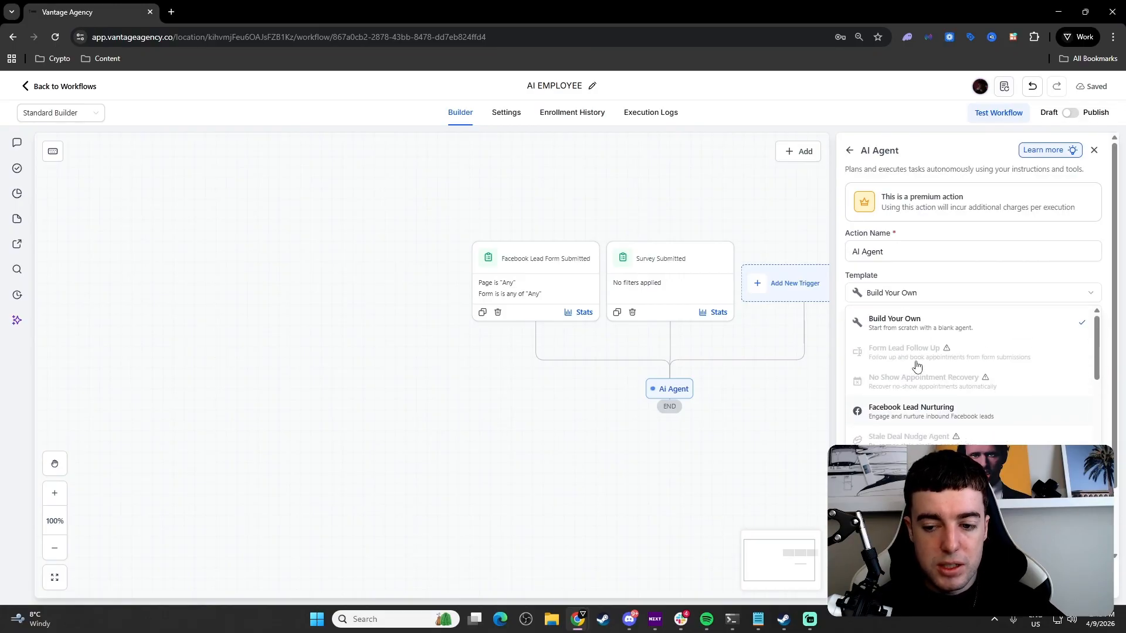
{"action": "mouse_move", "coordinate": [858, 390]}
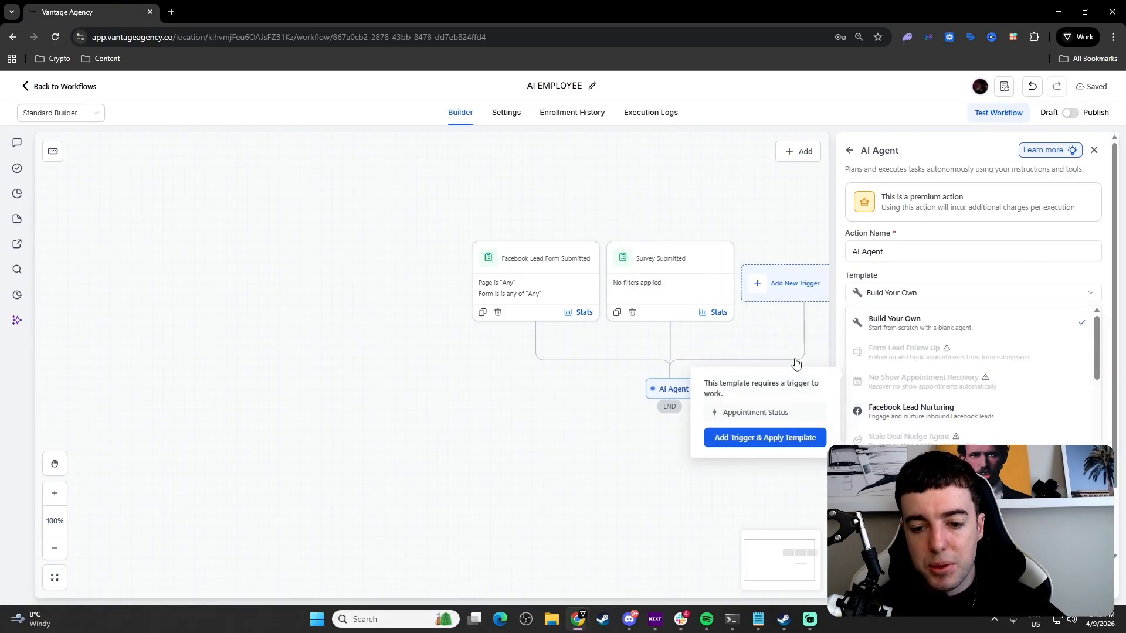
{"action": "left_click", "coordinate": [935, 254]}
{"action": "left_click", "coordinate": [909, 365]}
Step: Write the goal of following up inbound leads, with step 1 to send an SMS
{"action": "scroll", "coordinate": [912, 330], "scroll_direction": "down", "scroll_amount": 1}
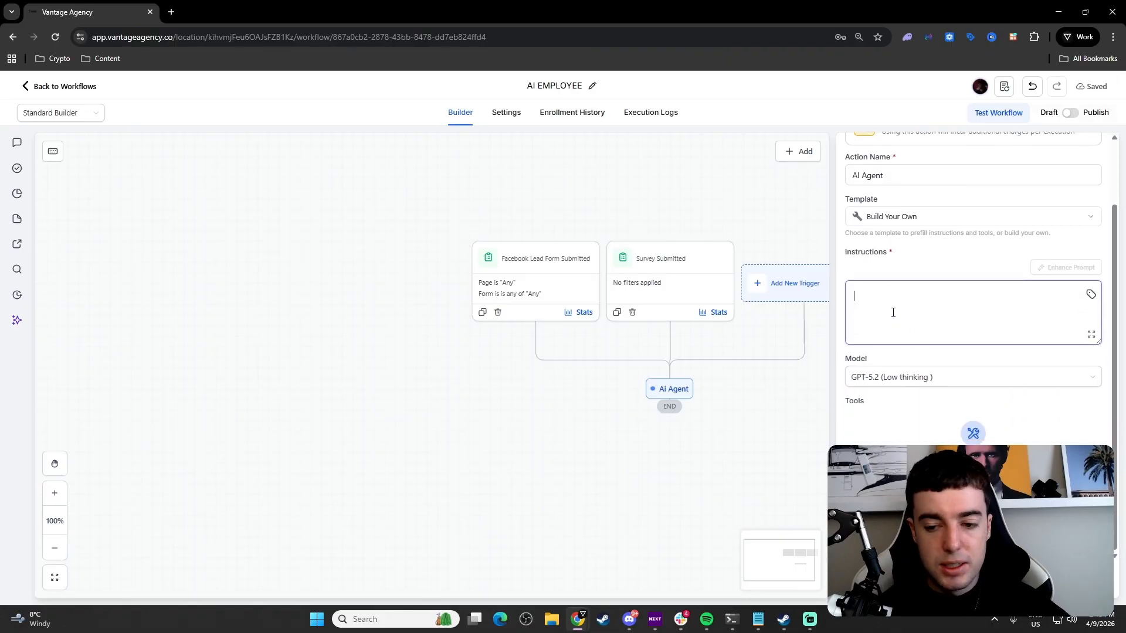
{"action": "type", "text": "I wan t"}
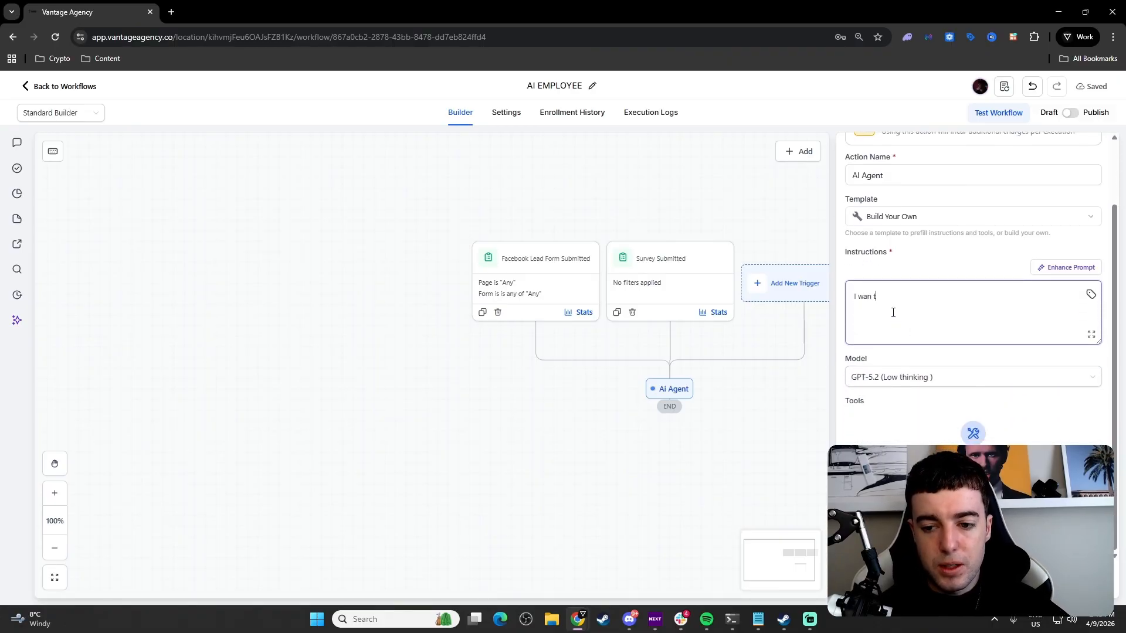
{"action": "key", "text": "BackSpace"}
{"action": "key", "text": "BackSpace"}
{"action": "type", "text": "t you to fo"}
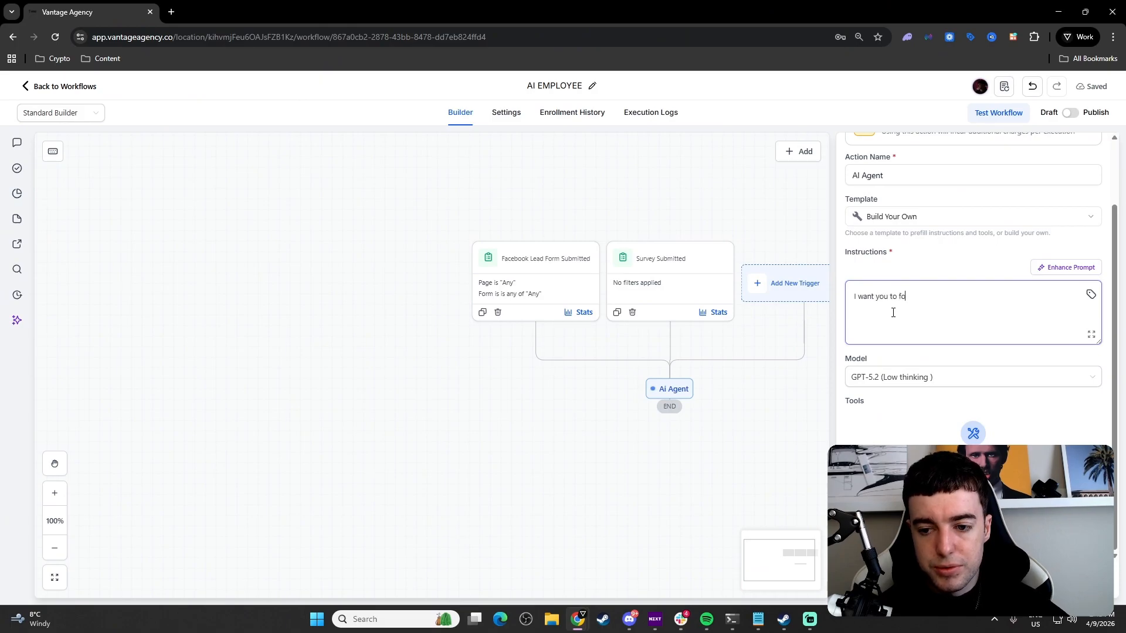
{"action": "type", "text": "llow up wiht"}
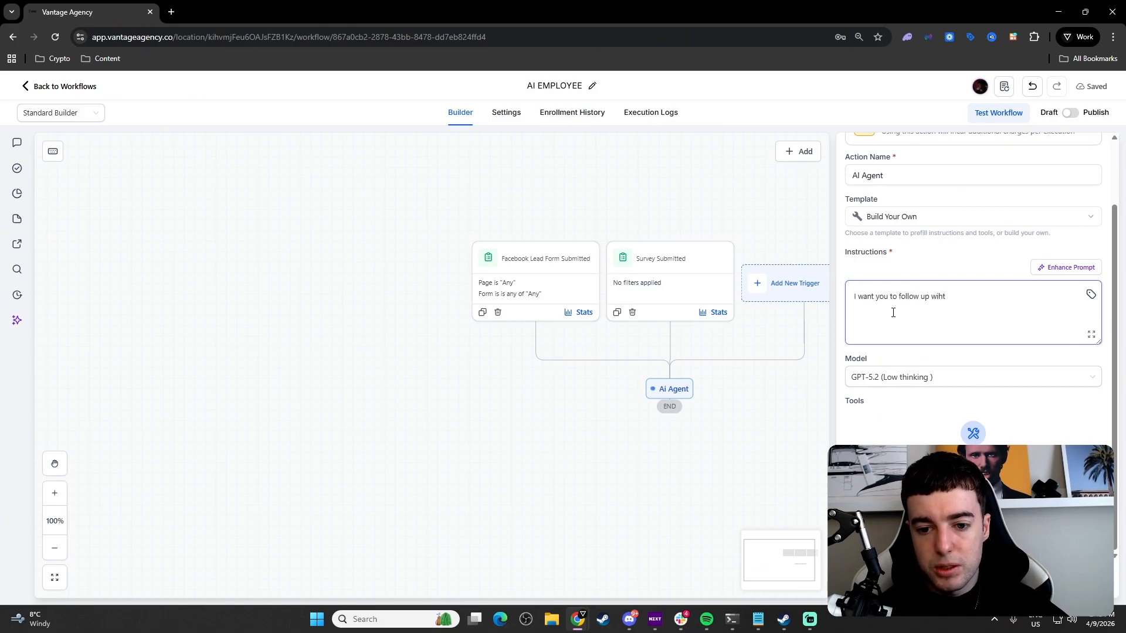
{"action": "key", "text": "BackSpace"}
{"action": "key", "text": "BackSpace"}
{"action": "type", "text": "th inbun"}
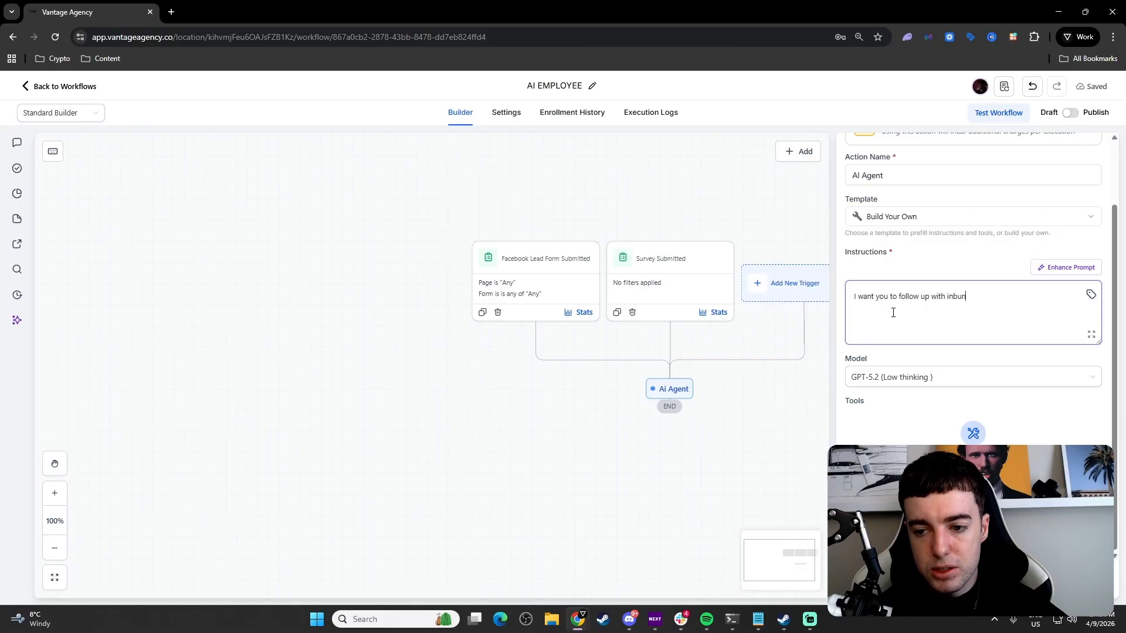
{"action": "key", "text": "BackSpace"}
{"action": "key", "text": "BackSpace"}
{"action": "type", "text": "ound leads."}
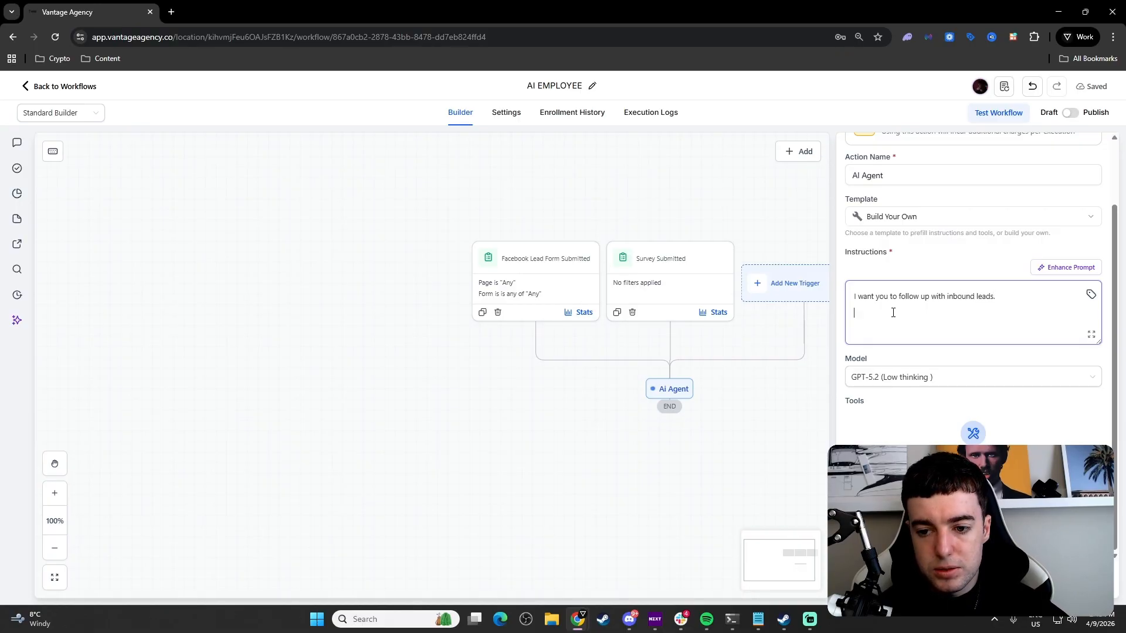
{"action": "type", "text": "1"}
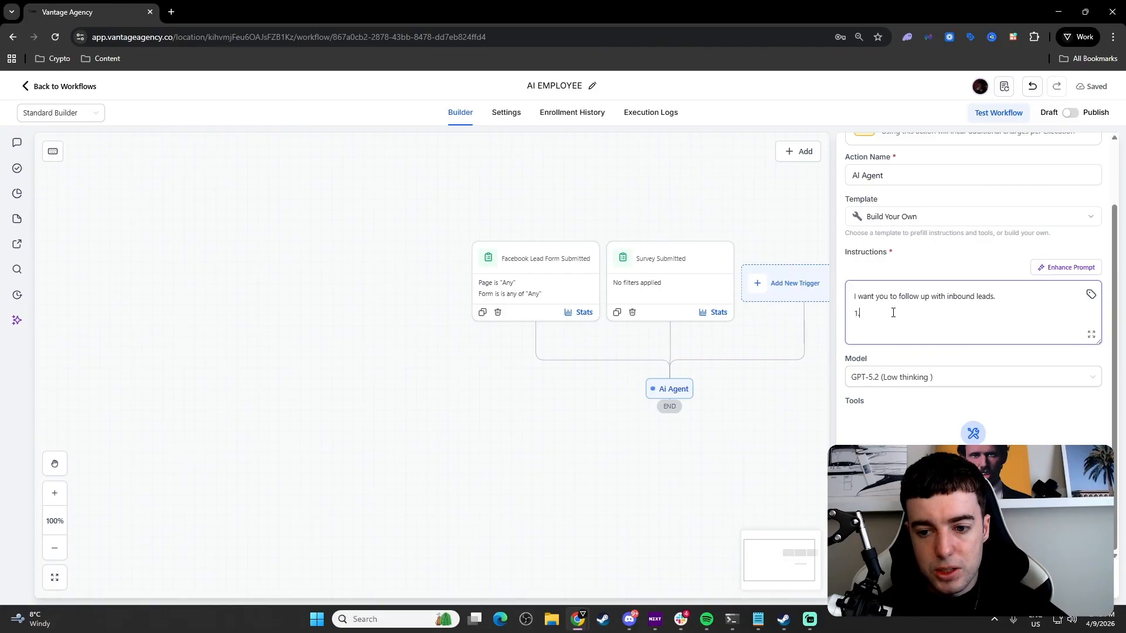
{"action": "type", "text": ". Send a"}
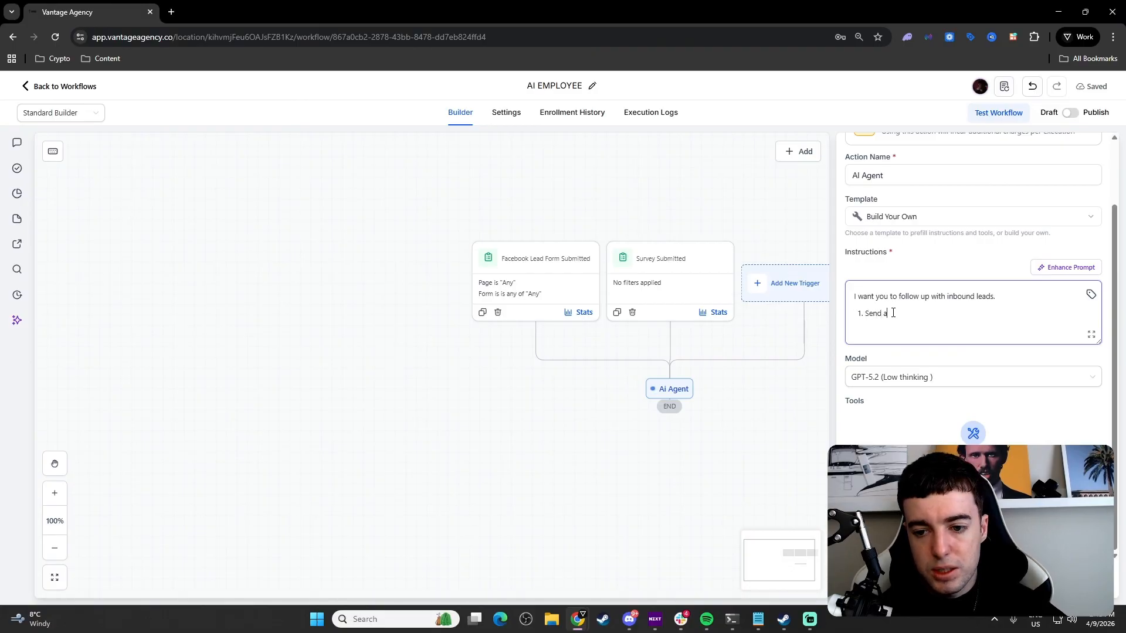
{"action": "type", "text": "n SMS to "}
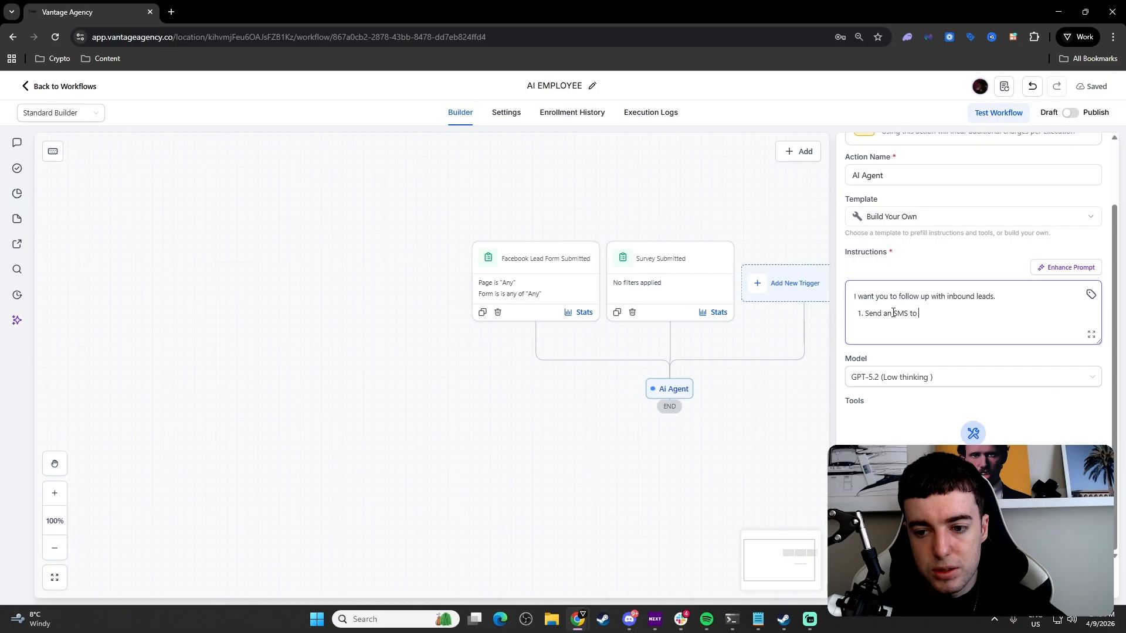
{"action": "type", "text": "leads to book an appointmnet "}
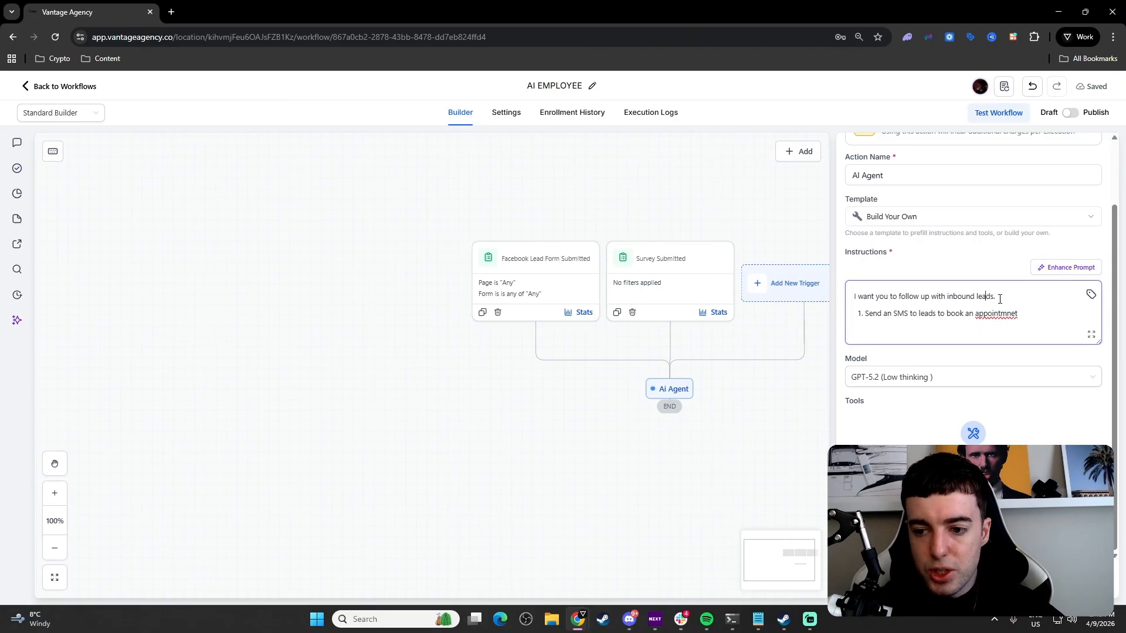
{"action": "type", "text": "and help them"}
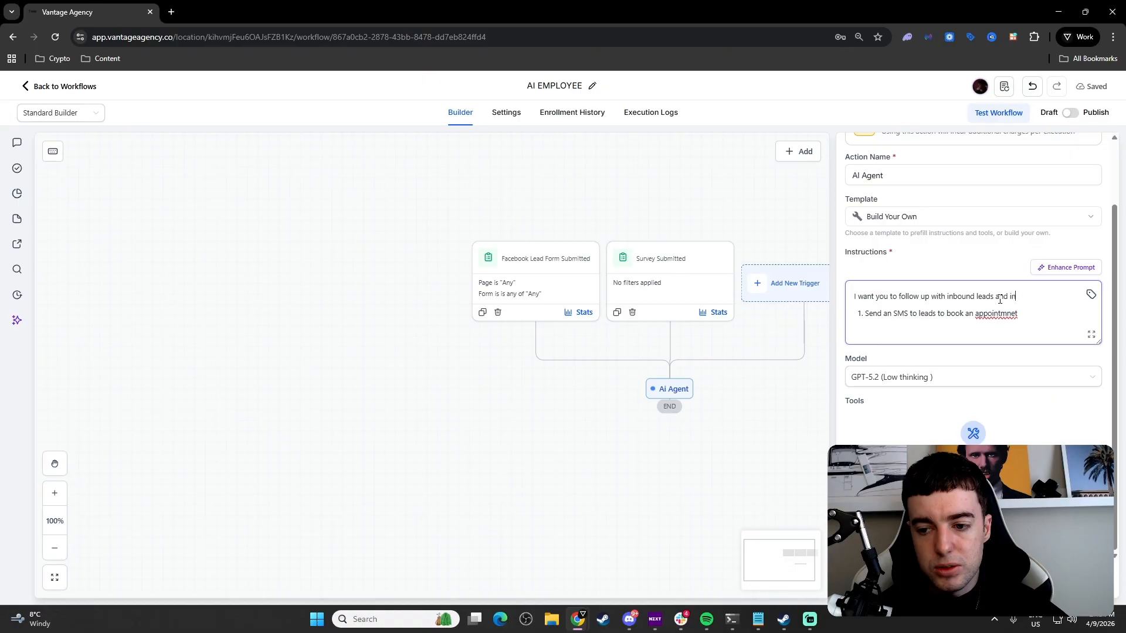
{"action": "type", "text": " book an appointment with our sales team."}
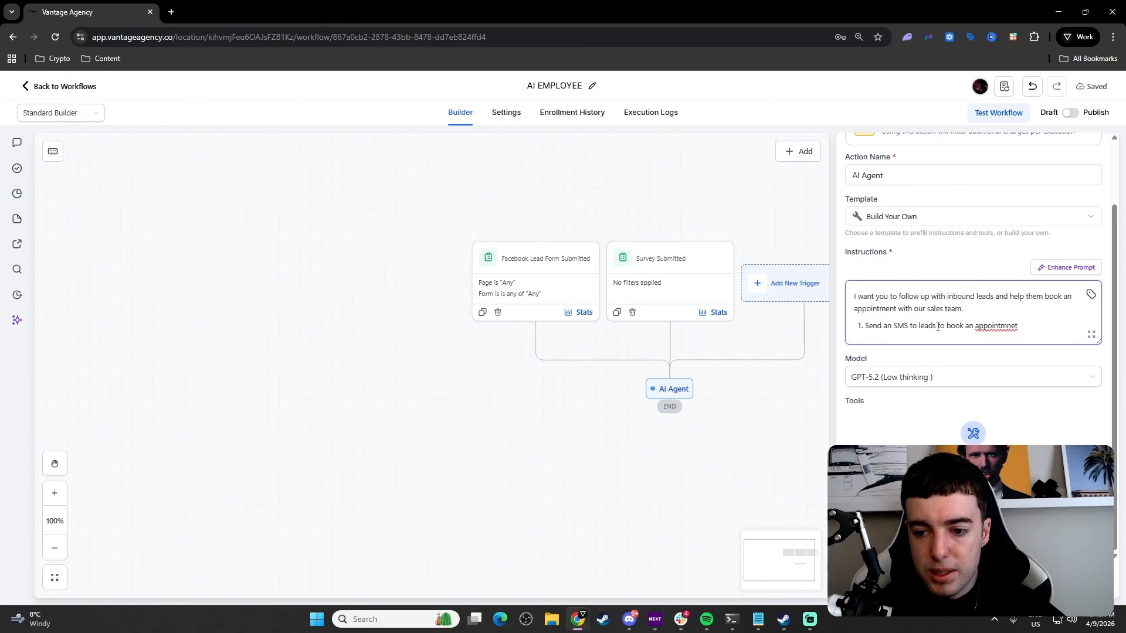
{"action": "left_click_drag", "start_coordinate": [935, 325], "coordinate": [1028, 331]}
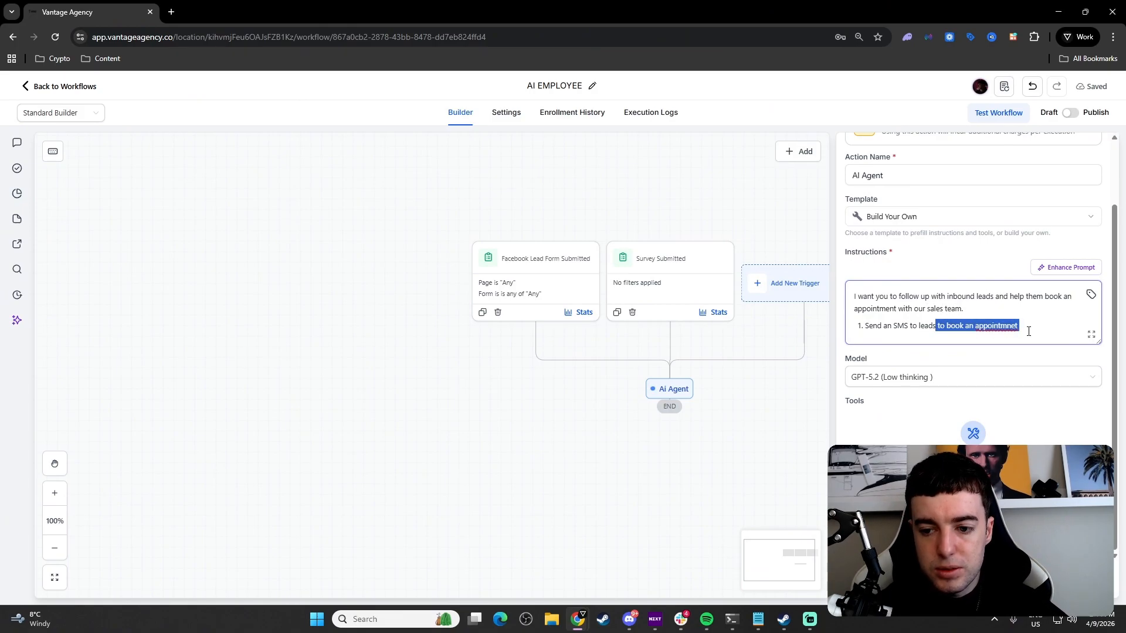
{"action": "key", "text": "BackSpace"}
Step: Add steps 2-4: 'Send an Email', 'Engage with leads with follow up', 'Check in on leads weekly'
{"action": "key", "text": "Return"}
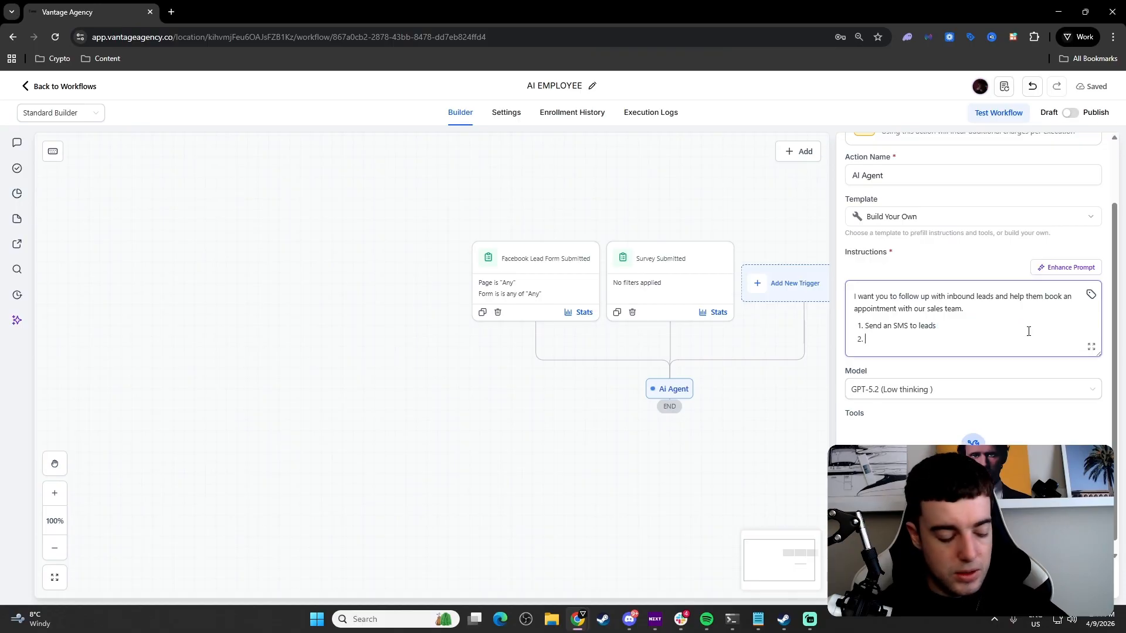
{"action": "type", "text": "Send an Email"}
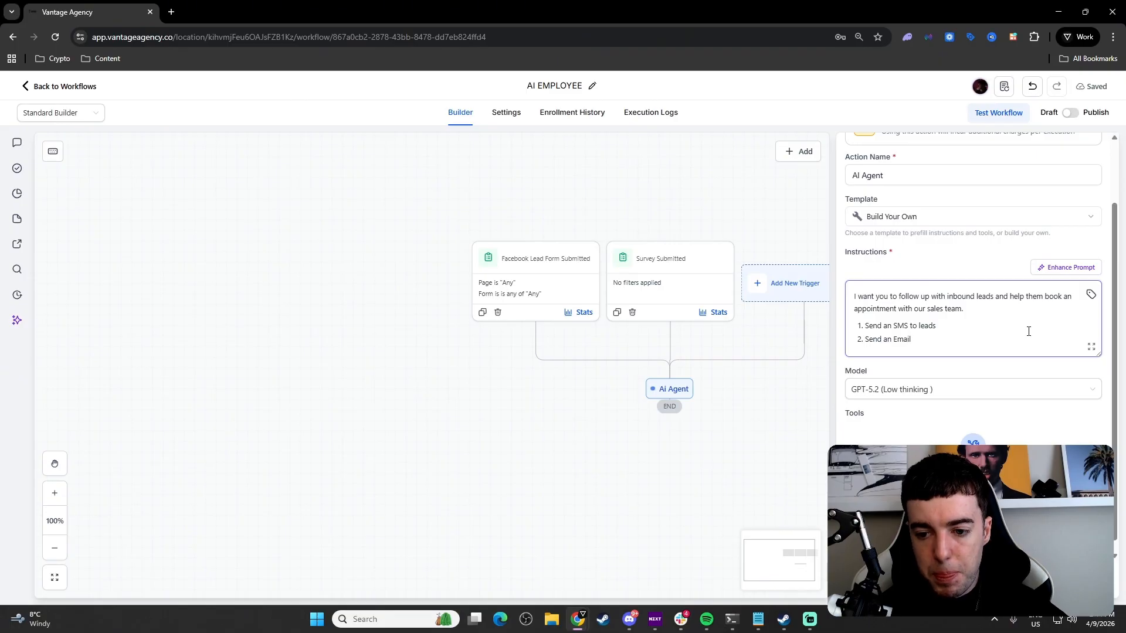
{"action": "key", "text": "Return"}
{"action": "type", "text": "Engage with e"}
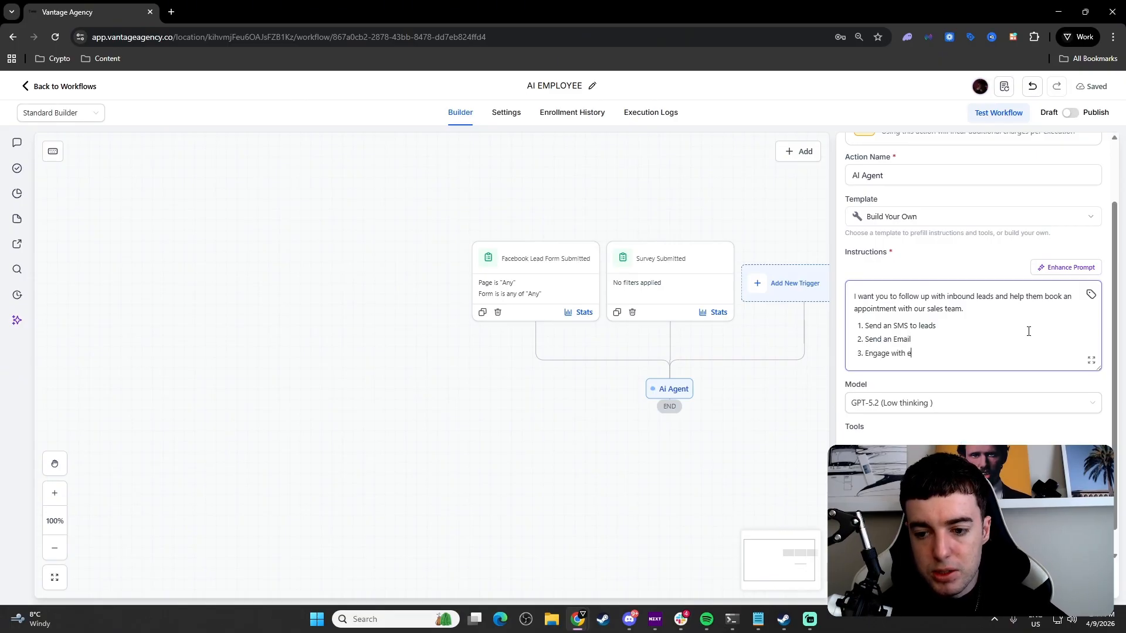
{"action": "key", "text": "BackSpace"}
{"action": "type", "text": "leads with follow"}
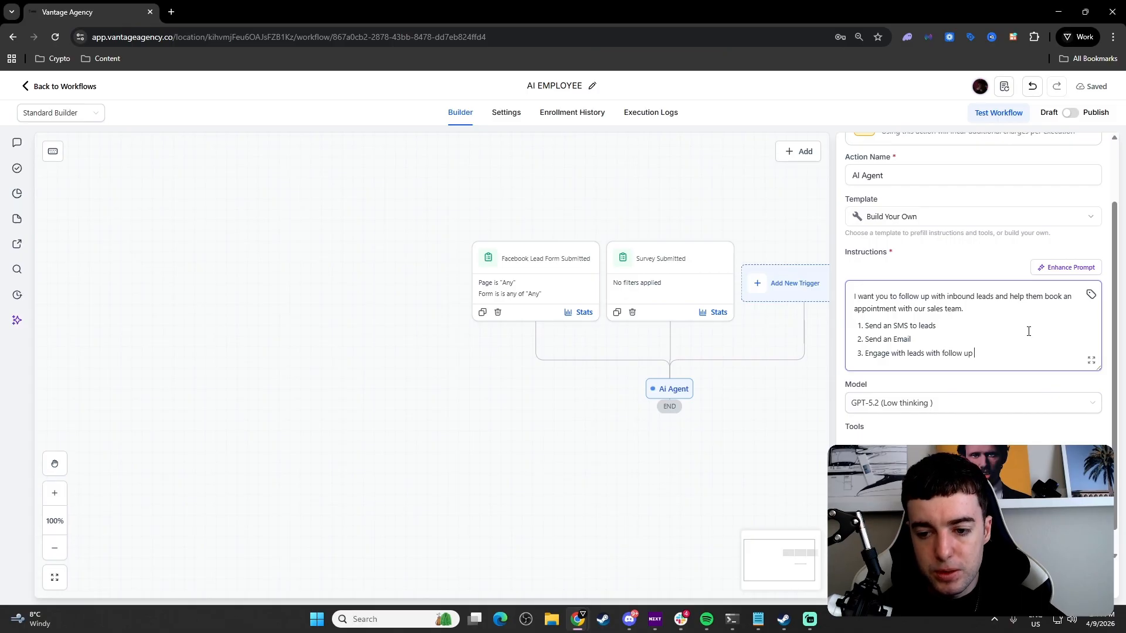
{"action": "type", "text": " up"}
{"action": "key", "text": "Return"}
{"action": "type", "text": "Ch"}
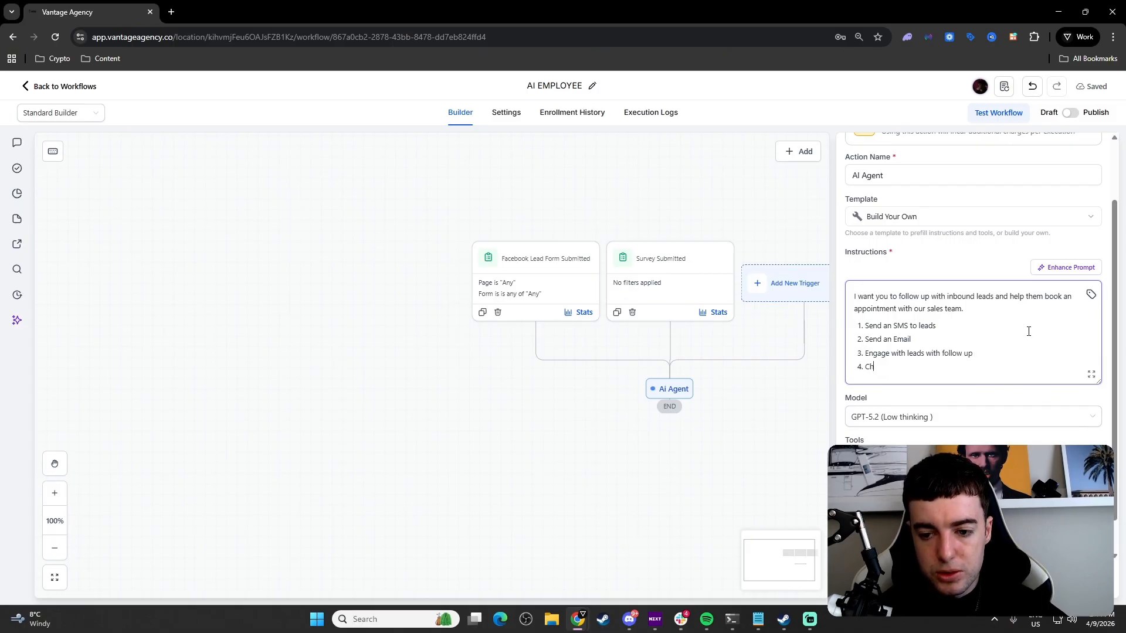
{"action": "type", "text": "eck in on leads "}
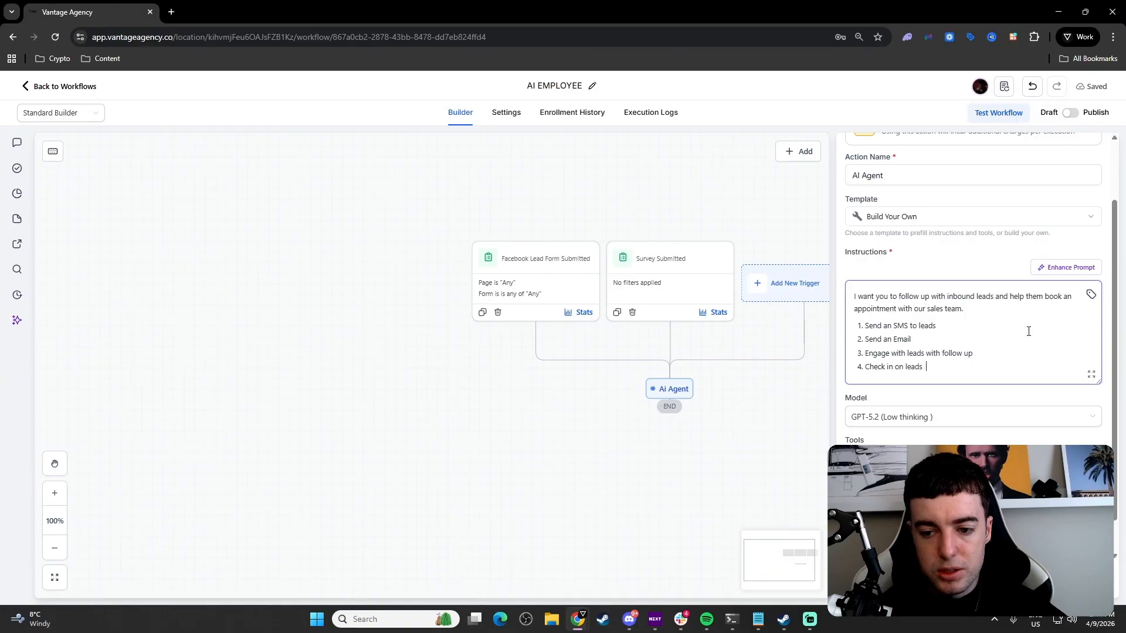
{"action": "type", "text": "dai"}
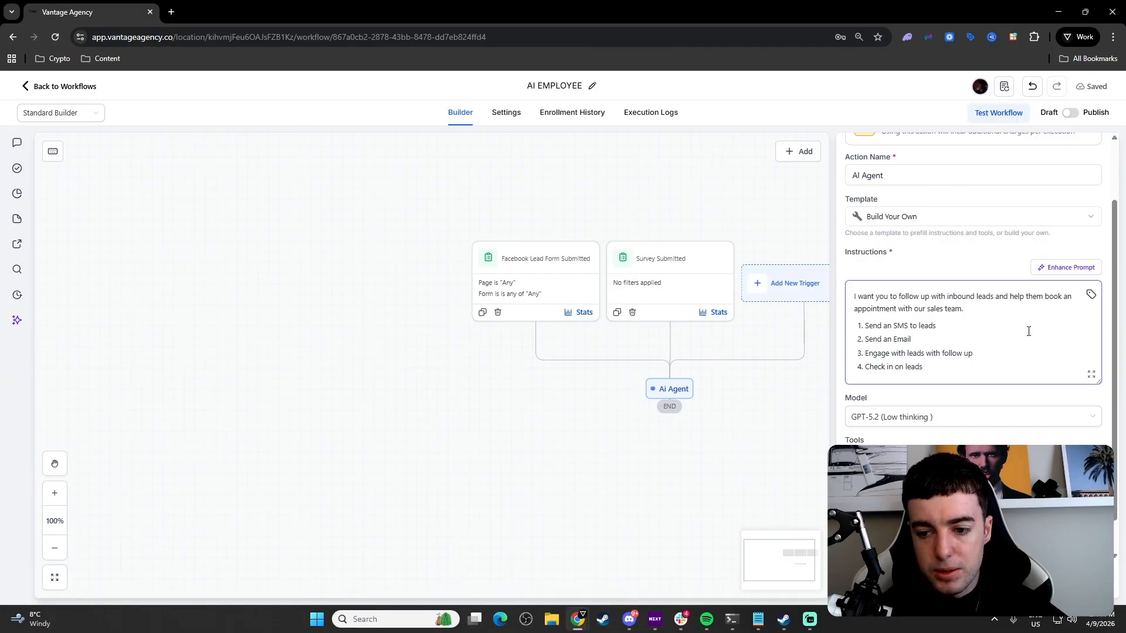
{"action": "type", "text": "week"}
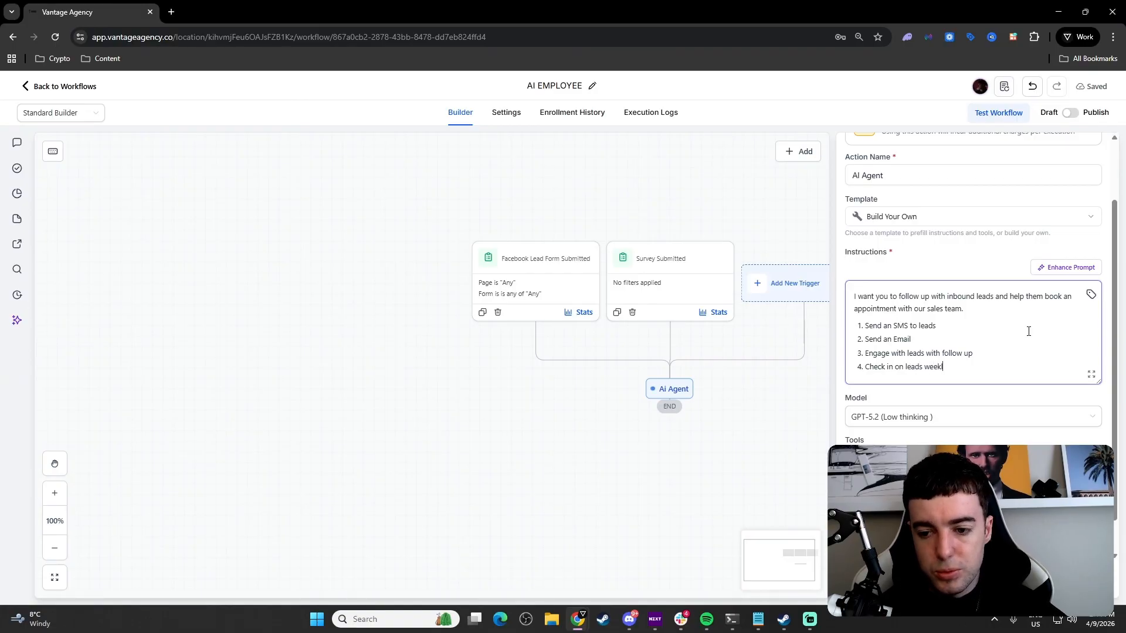
{"action": "type", "text": "ly"}
Step: Add step 5: 'Move bad leads or unresponsive to LTN Long Term Nuture'
{"action": "key", "text": "Return"}
{"action": "type", "text": "Move"}
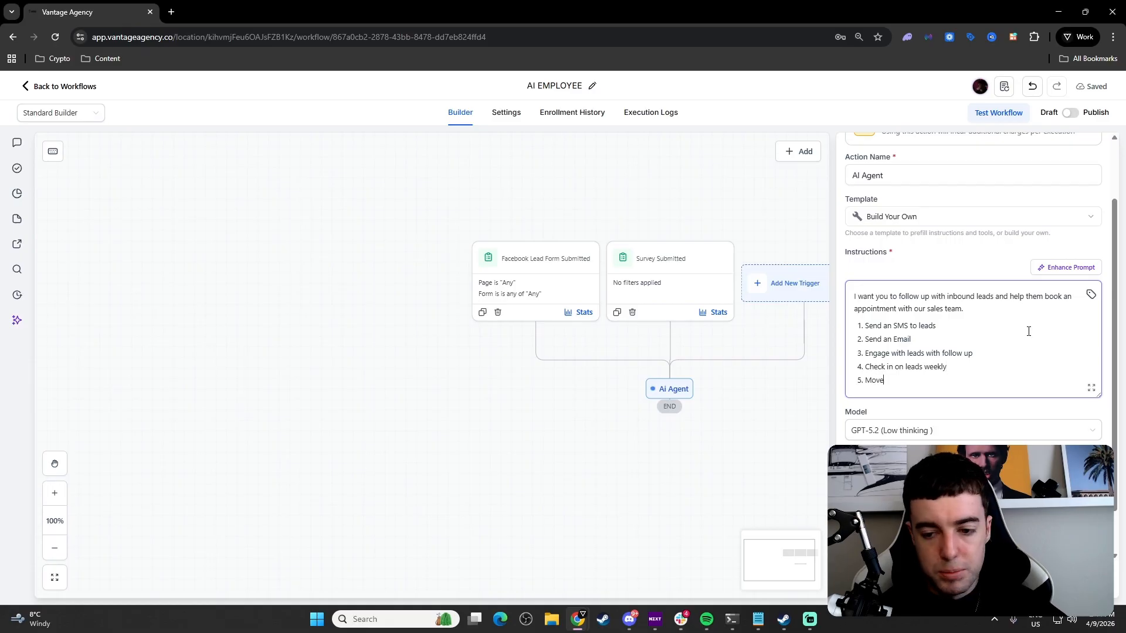
{"action": "type", "text": " bad leads or unresponi"}
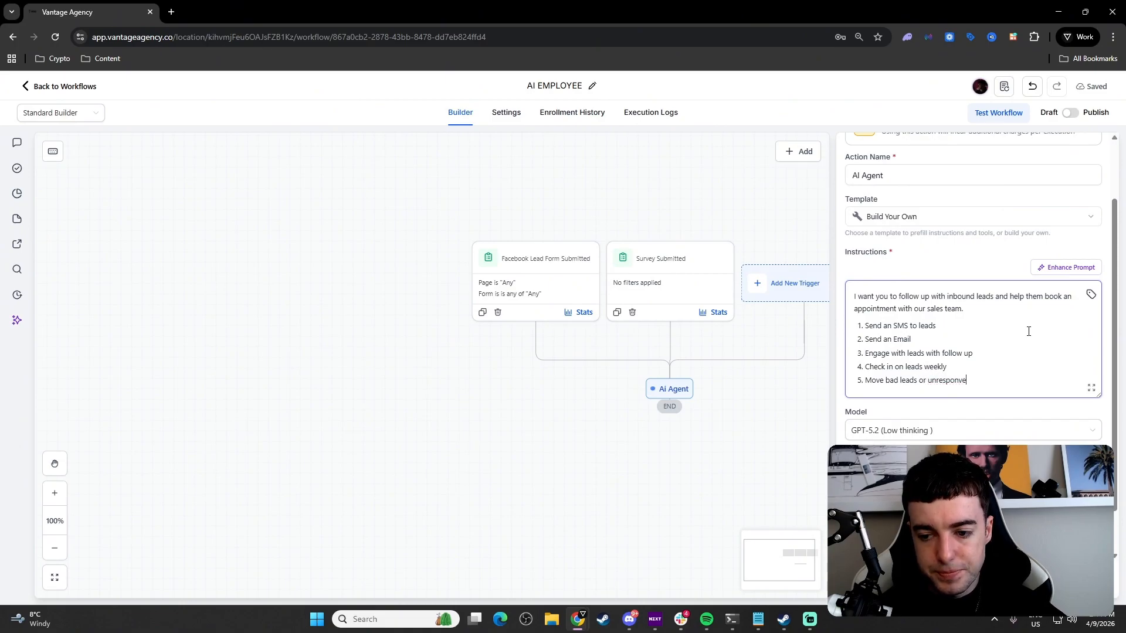
{"action": "key", "text": "BackSpace"}
{"action": "type", "text": "sive ot"}
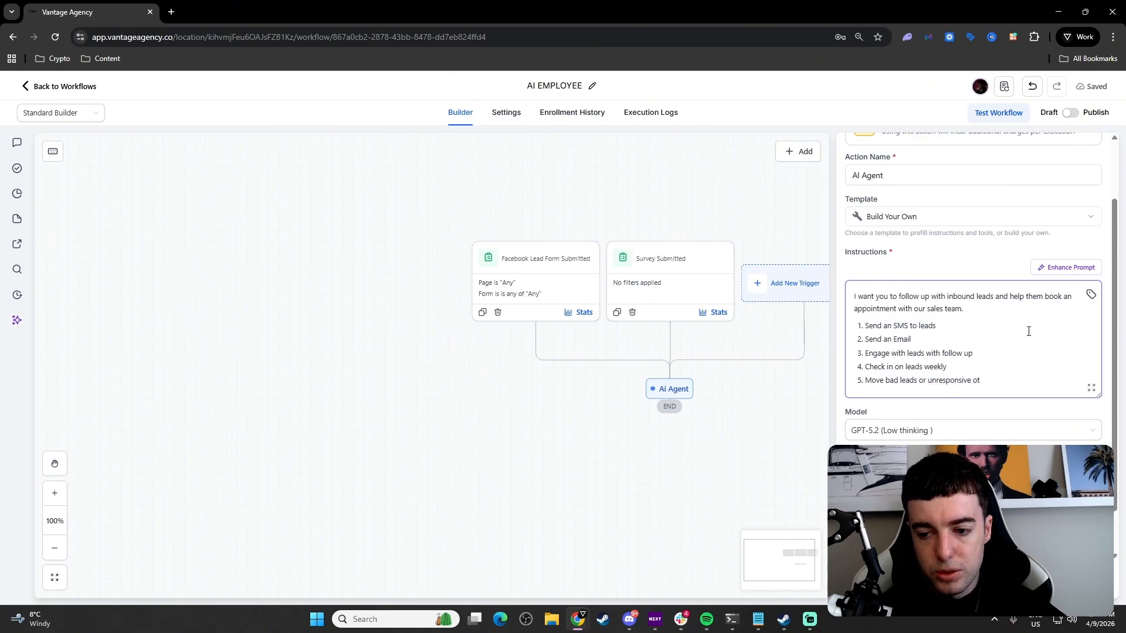
{"action": "key", "text": "BackSpace"}
{"action": "key", "text": "BackSpace"}
{"action": "type", "text": "to LTN "}
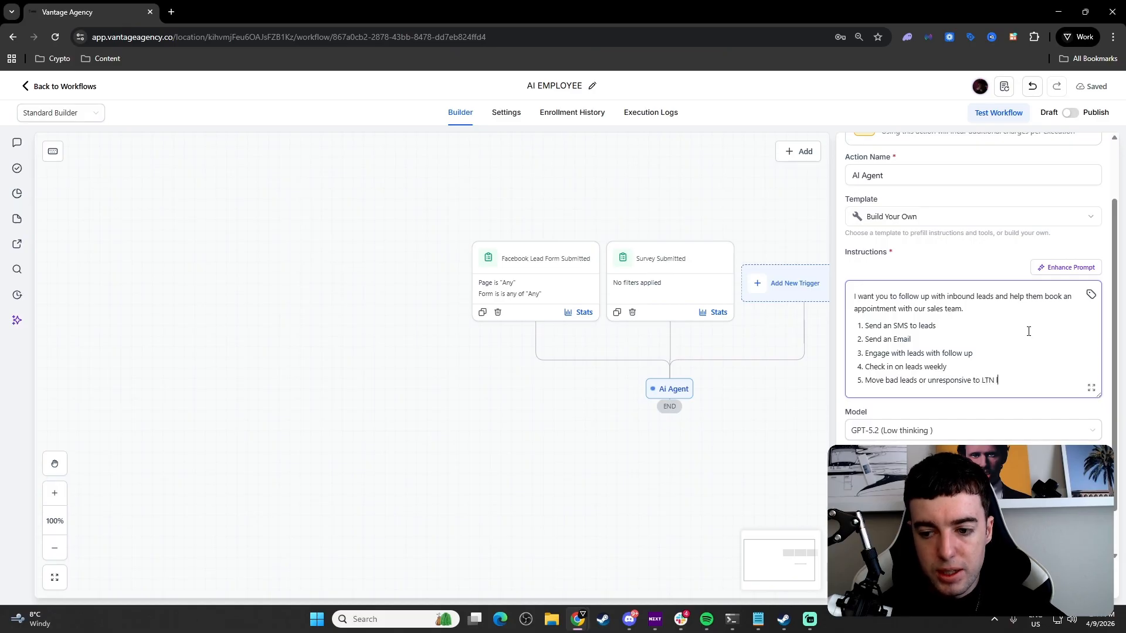
{"action": "type", "text": "Long Te"}
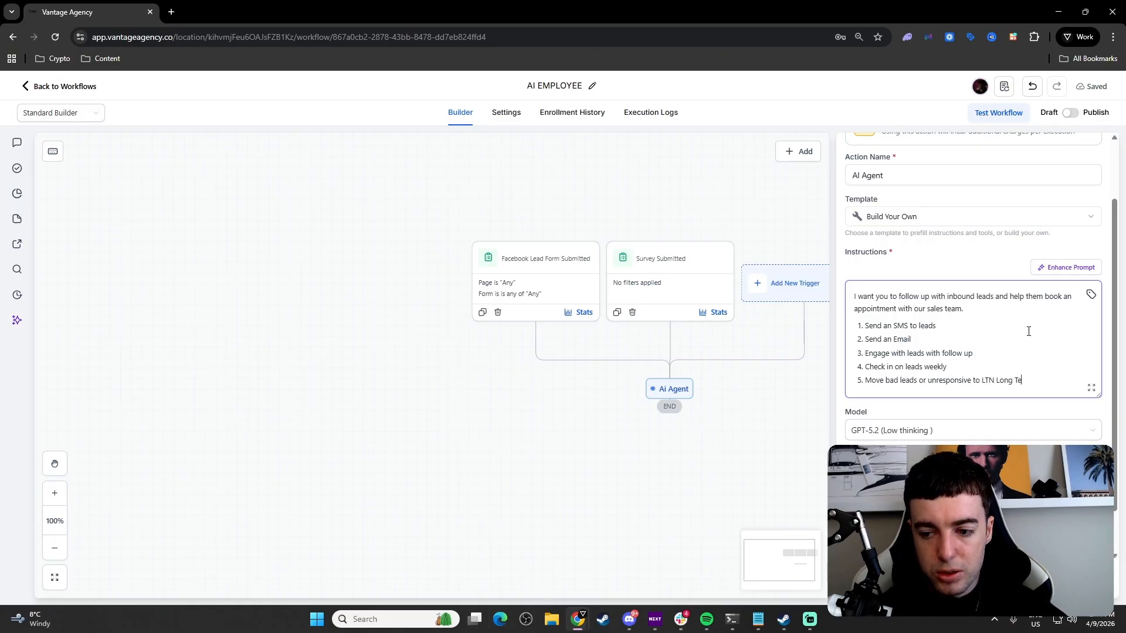
{"action": "type", "text": "rm Nuture"}
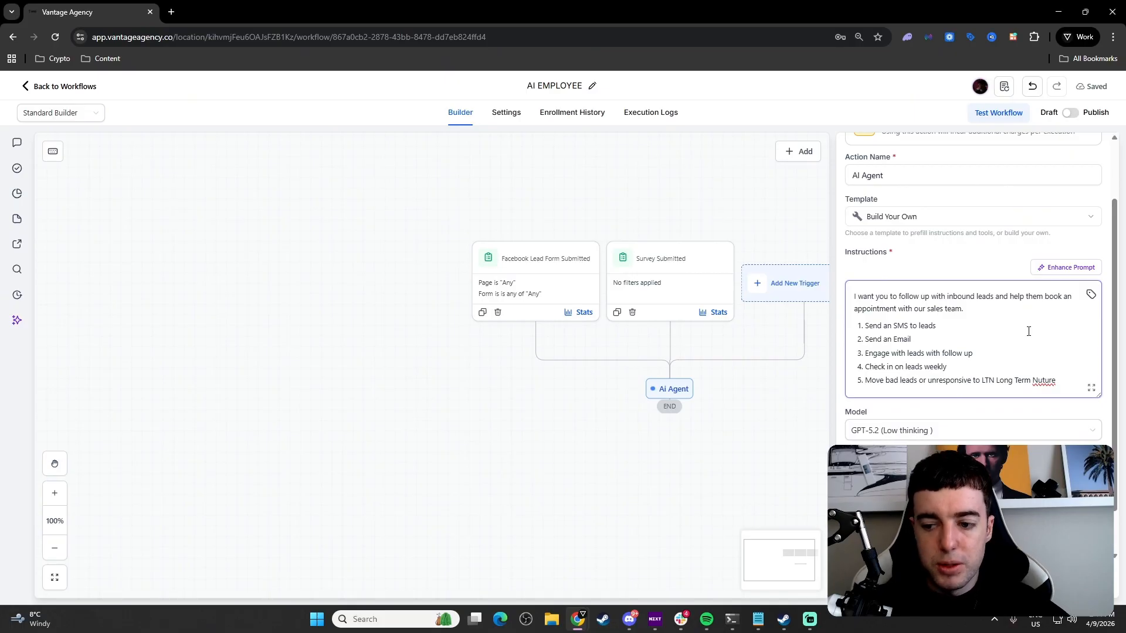
{"action": "scroll", "coordinate": [1042, 377], "scroll_direction": "up", "scroll_amount": 1}
{"action": "scroll", "coordinate": [962, 367], "scroll_direction": "down", "scroll_amount": 1}
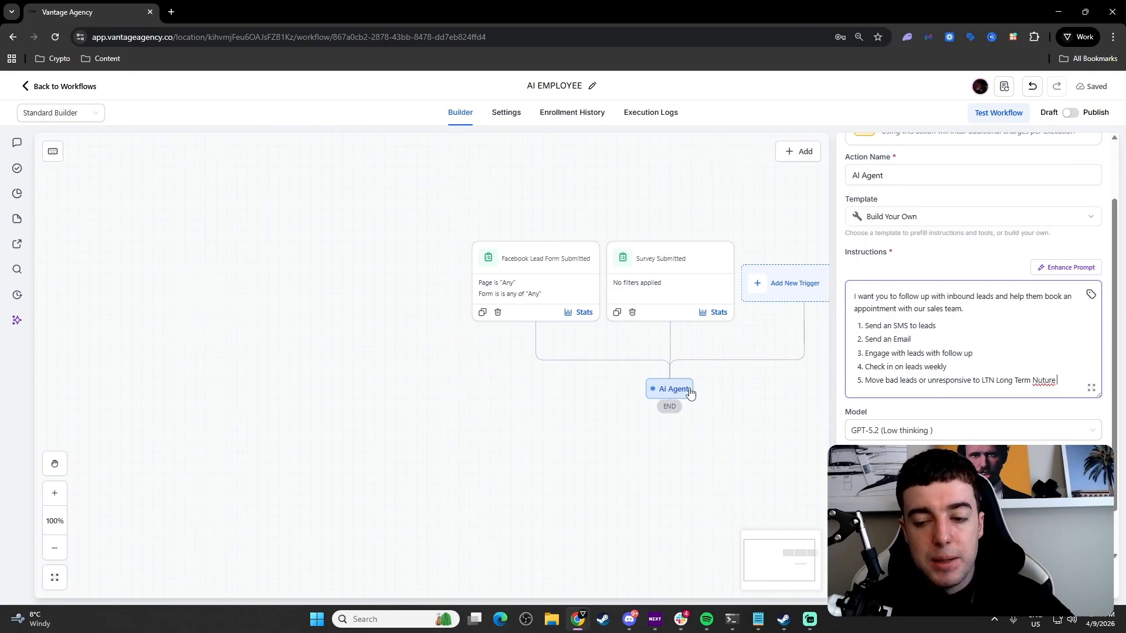
Step: Review the model list and keep GPT-5.2 (Low thinking) for the agent
{"action": "left_click", "coordinate": [903, 413]}
{"action": "scroll", "coordinate": [909, 413], "scroll_direction": "down", "scroll_amount": 1}
{"action": "left_click", "coordinate": [918, 381]}
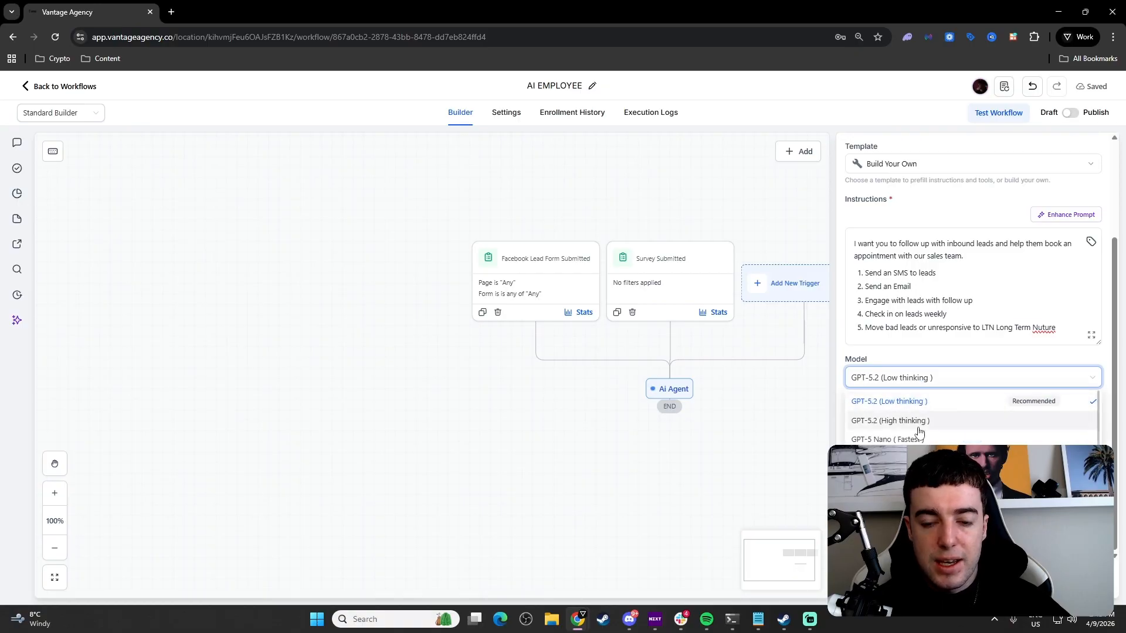
{"action": "scroll", "coordinate": [918, 434], "scroll_direction": "down", "scroll_amount": 5}
{"action": "scroll", "coordinate": [916, 429], "scroll_direction": "up", "scroll_amount": 5}
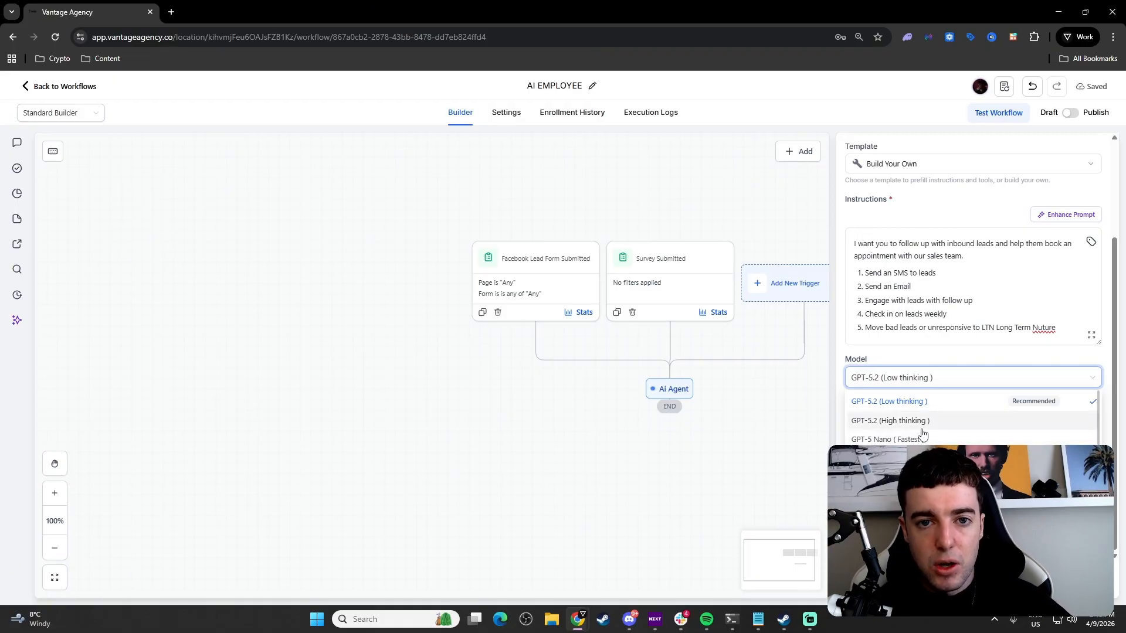
{"action": "scroll", "coordinate": [920, 449], "scroll_direction": "down", "scroll_amount": 3}
{"action": "scroll", "coordinate": [909, 449], "scroll_direction": "up", "scroll_amount": 3}
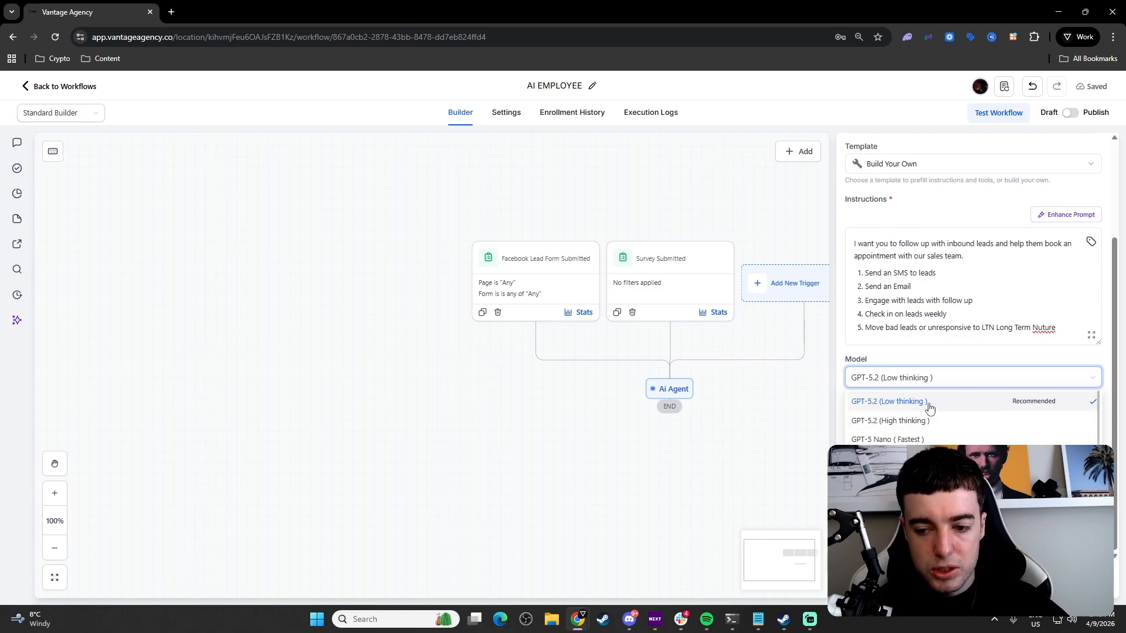
{"action": "left_click", "coordinate": [929, 377]}
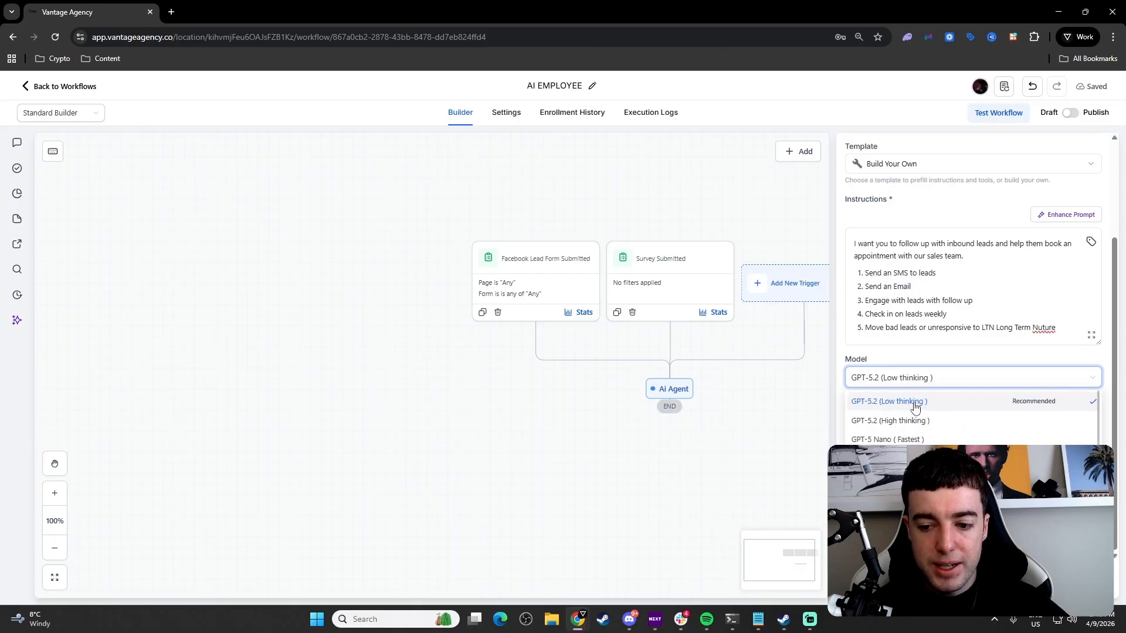
{"action": "left_click", "coordinate": [952, 370]}
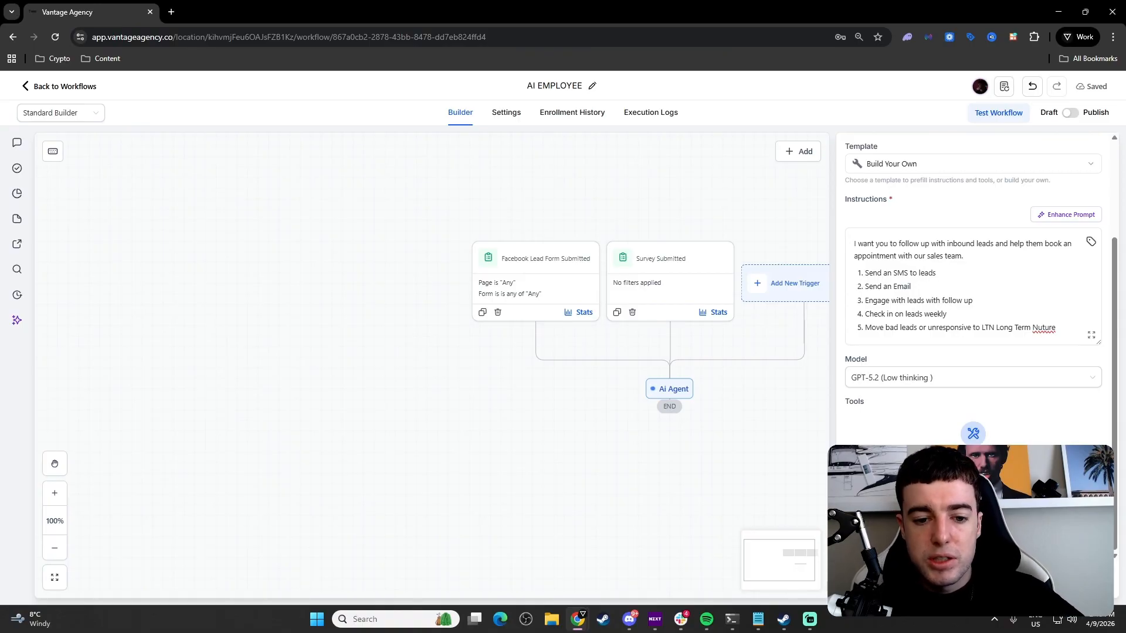
Step: Add a Send SMS tool with no template, letting the AI write the message
{"action": "left_click", "coordinate": [973, 490]}
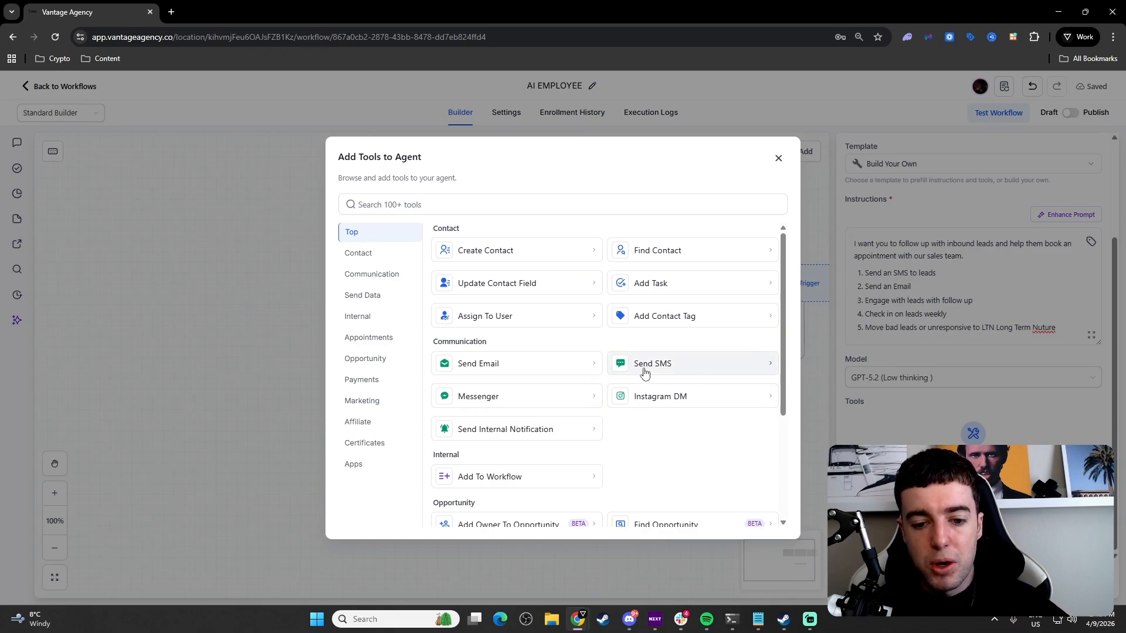
{"action": "left_click", "coordinate": [683, 362]}
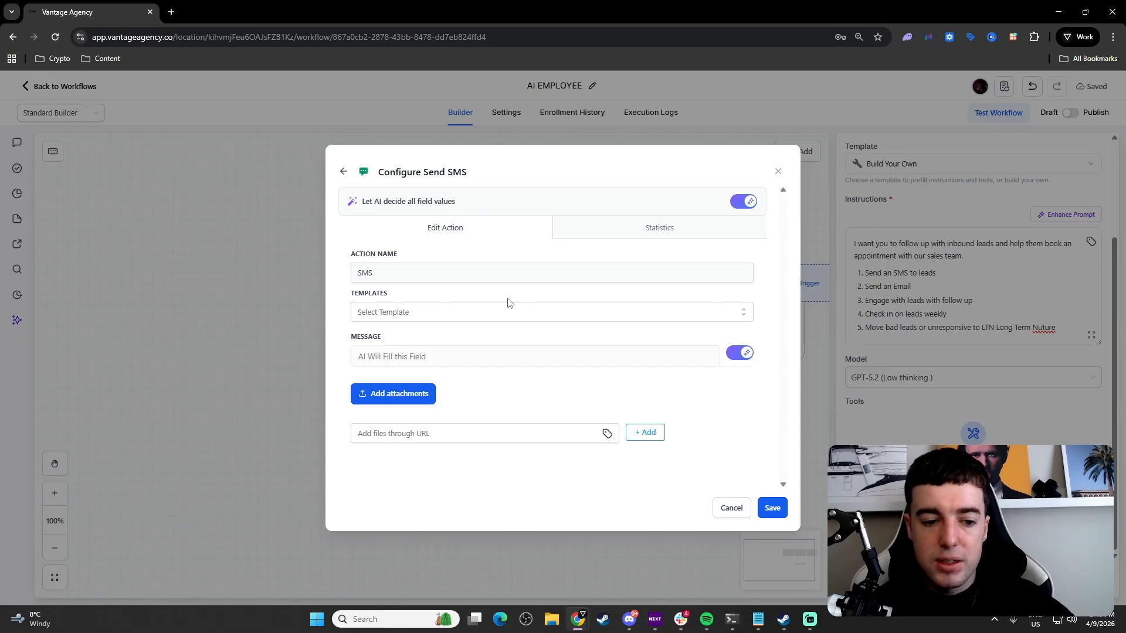
{"action": "left_click", "coordinate": [513, 317]}
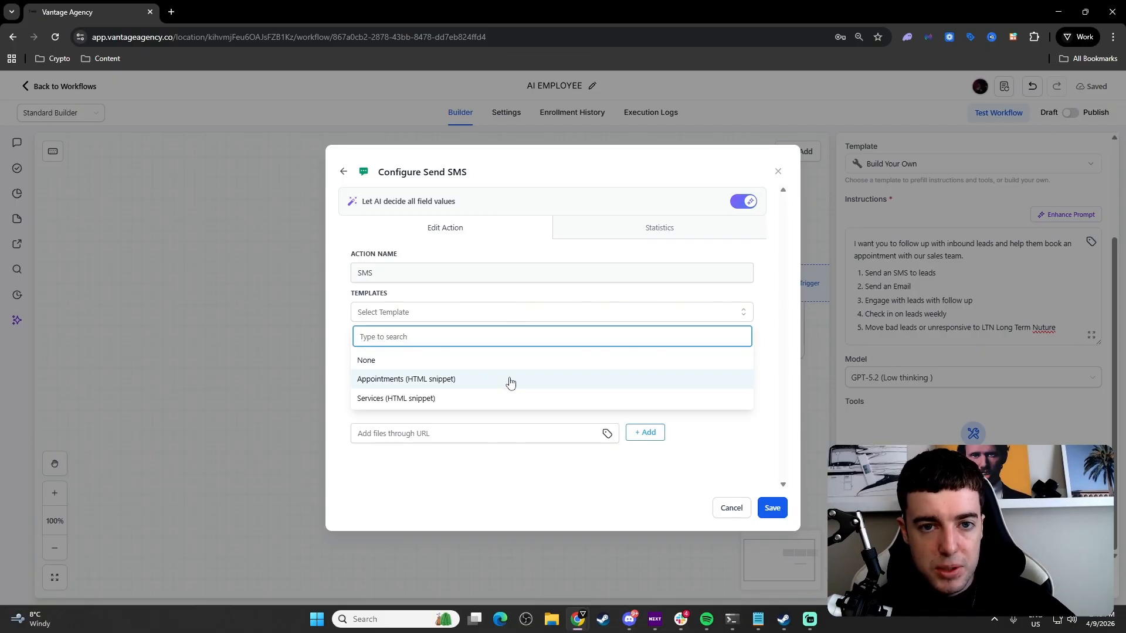
{"action": "left_click", "coordinate": [524, 289]}
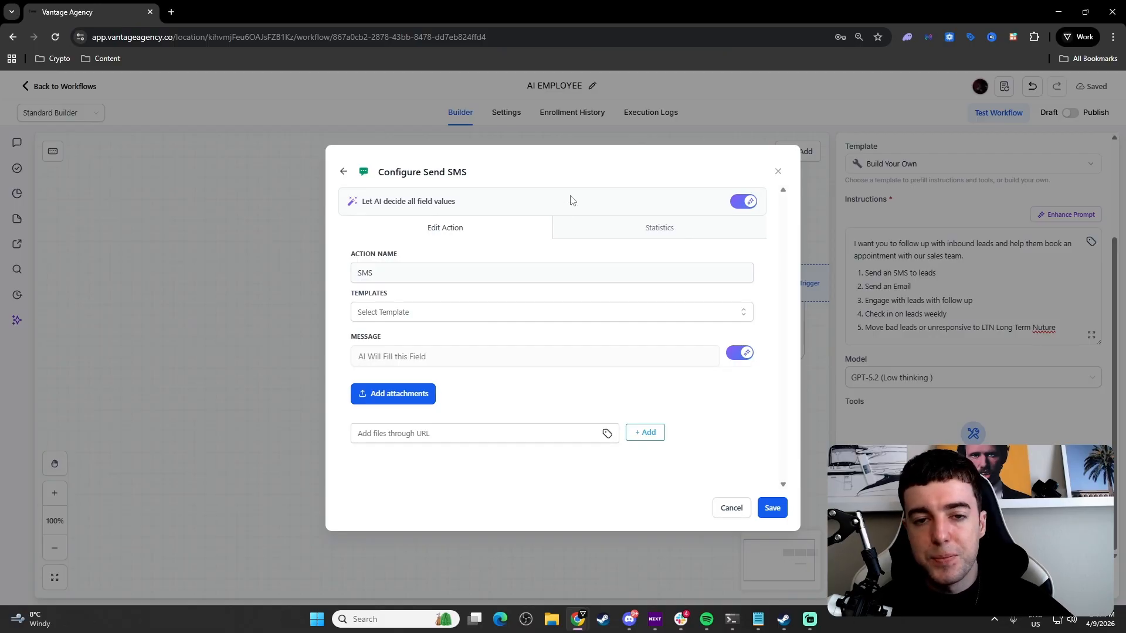
{"action": "left_click", "coordinate": [771, 508]}
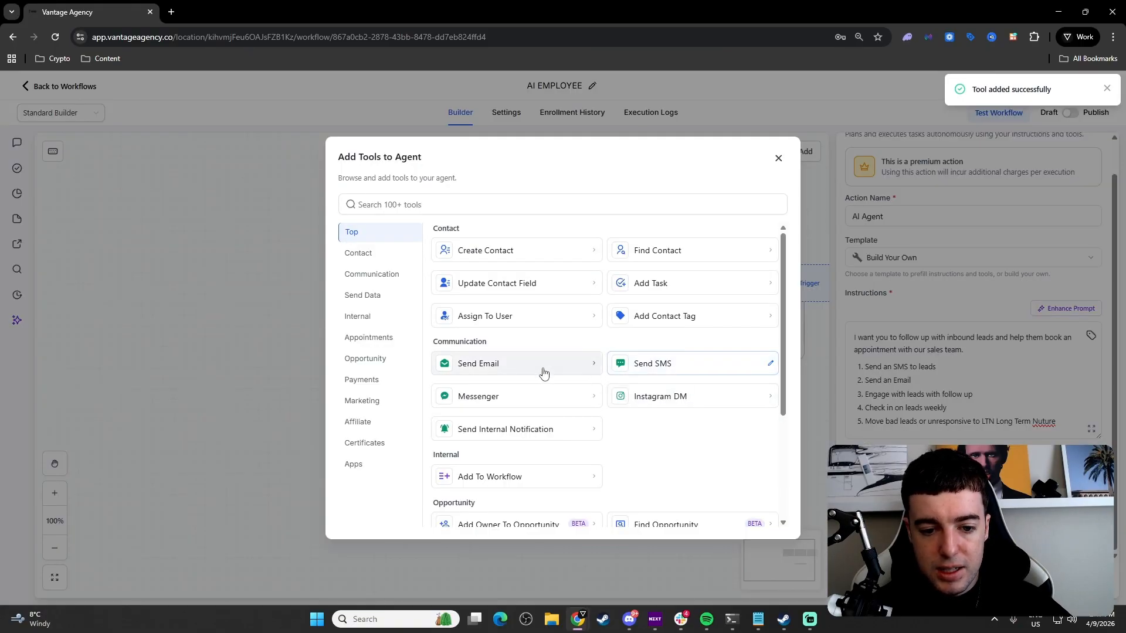
Step: Add and save Send Email, Create Contact and Add Contact Tag tools to the agent
{"action": "left_click", "coordinate": [541, 372]}
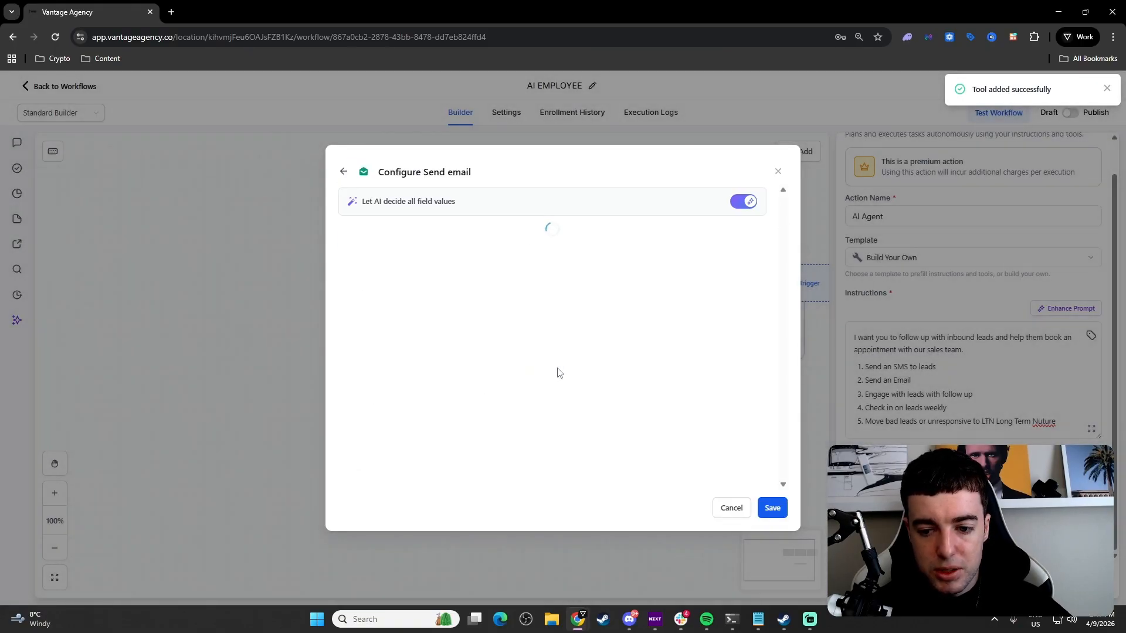
{"action": "left_click", "coordinate": [779, 508]}
{"action": "scroll", "coordinate": [903, 506], "scroll_direction": "down", "scroll_amount": 1}
{"action": "left_click", "coordinate": [914, 511]}
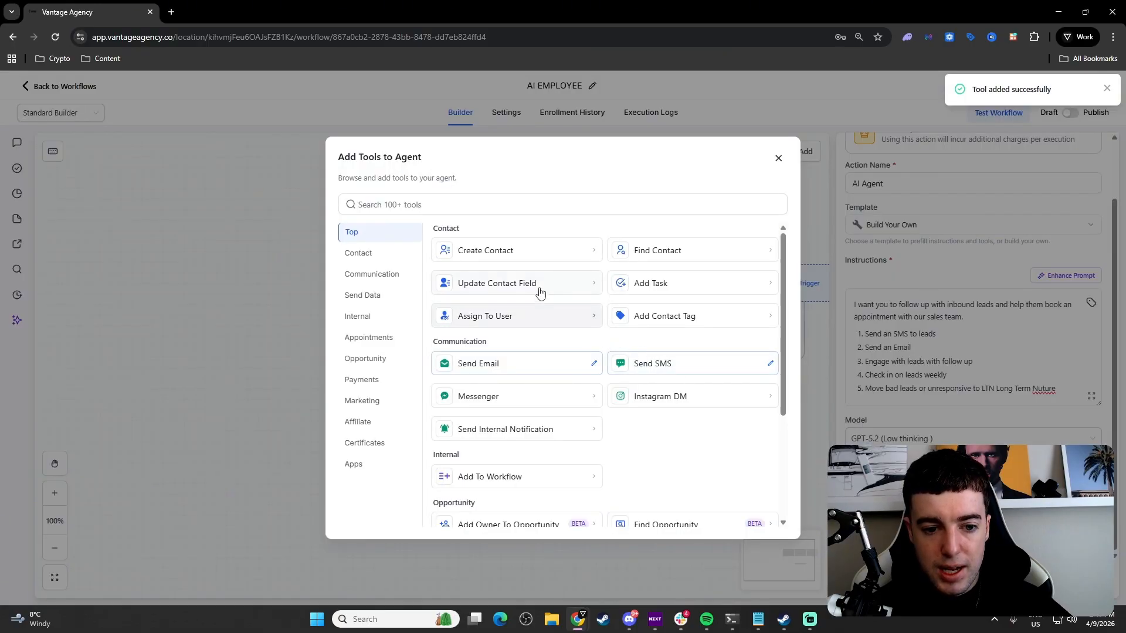
{"action": "left_click", "coordinate": [551, 253]}
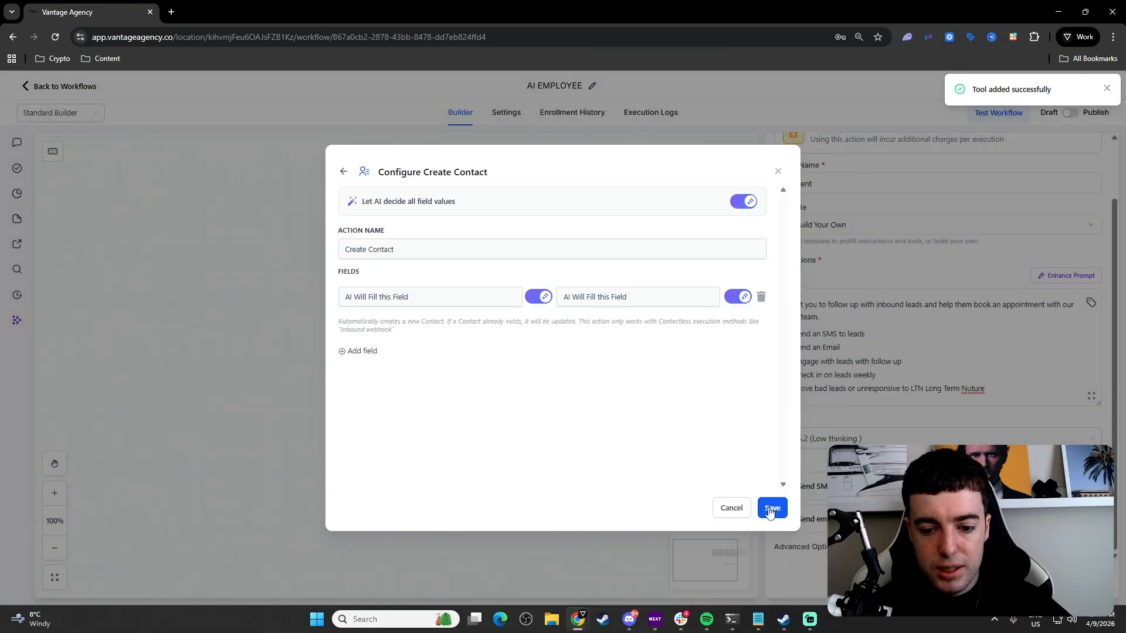
{"action": "left_click", "coordinate": [771, 508]}
{"action": "scroll", "coordinate": [1056, 434], "scroll_direction": "down", "scroll_amount": 1}
{"action": "left_click", "coordinate": [1094, 430]}
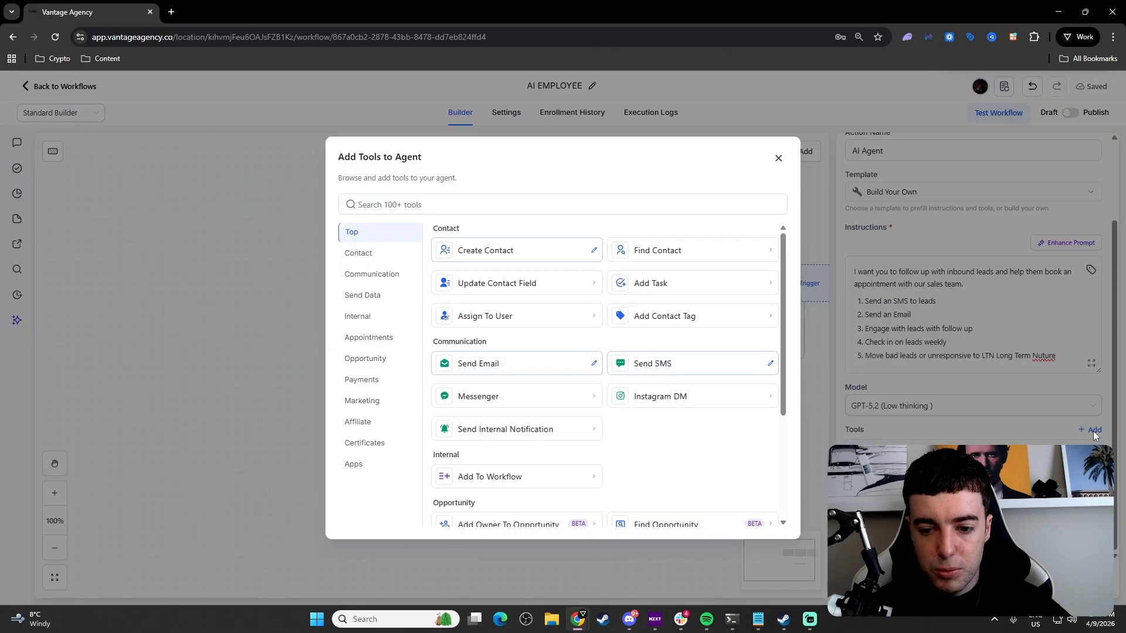
{"action": "left_click", "coordinate": [671, 327]}
{"action": "left_click", "coordinate": [768, 505]}
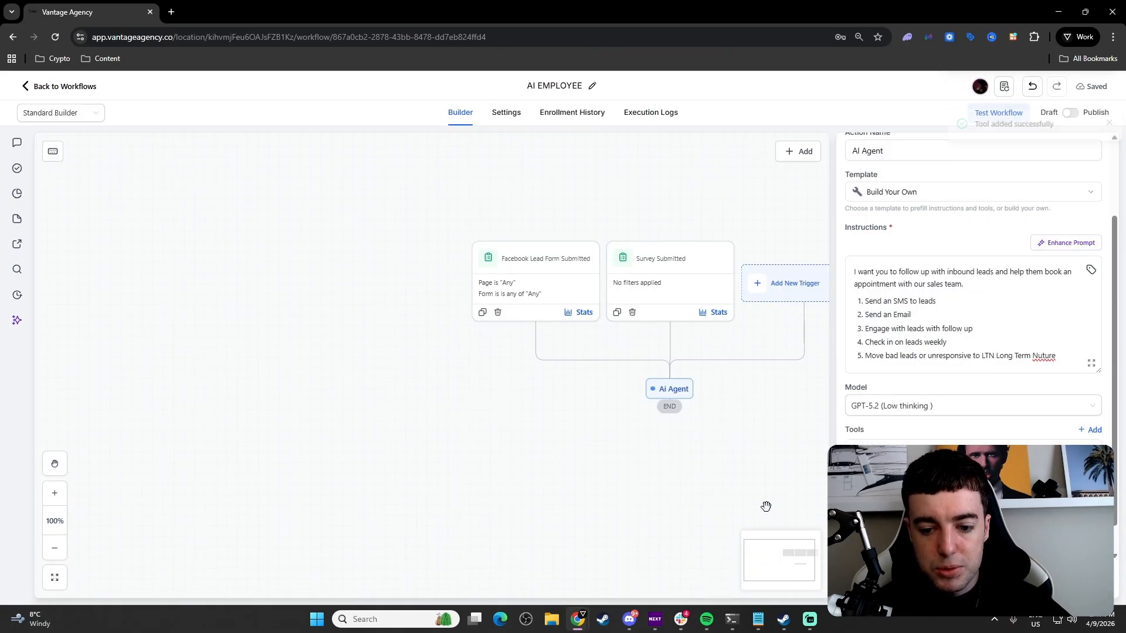
Step: Try an Add Task tool titled Appointment Setting, then cancel it
{"action": "left_click", "coordinate": [1092, 430]}
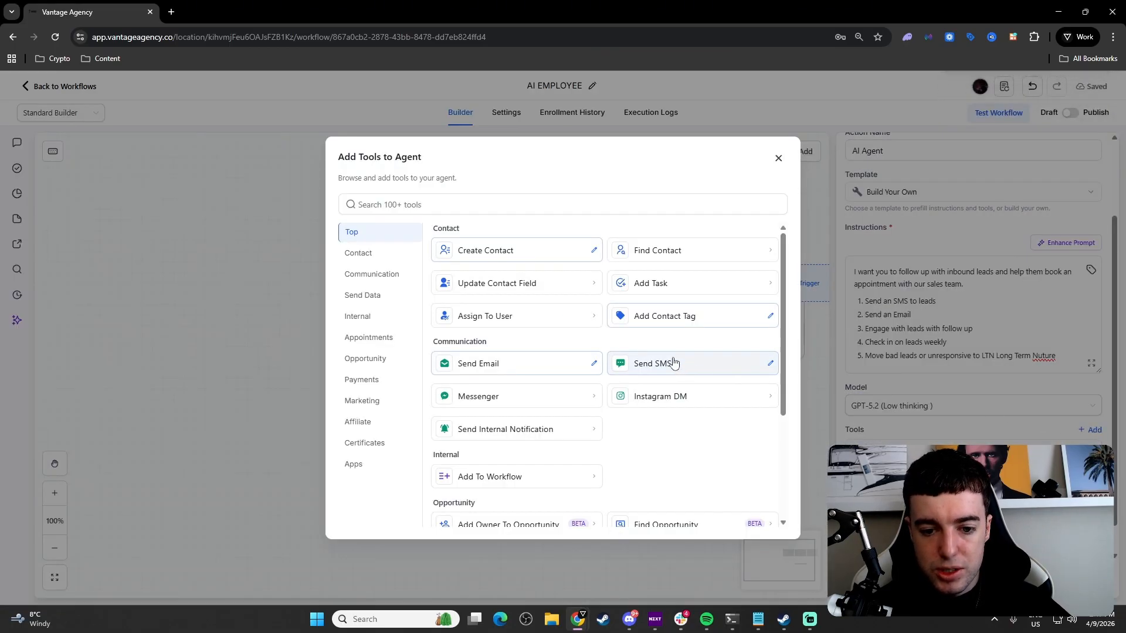
{"action": "left_click", "coordinate": [655, 286]}
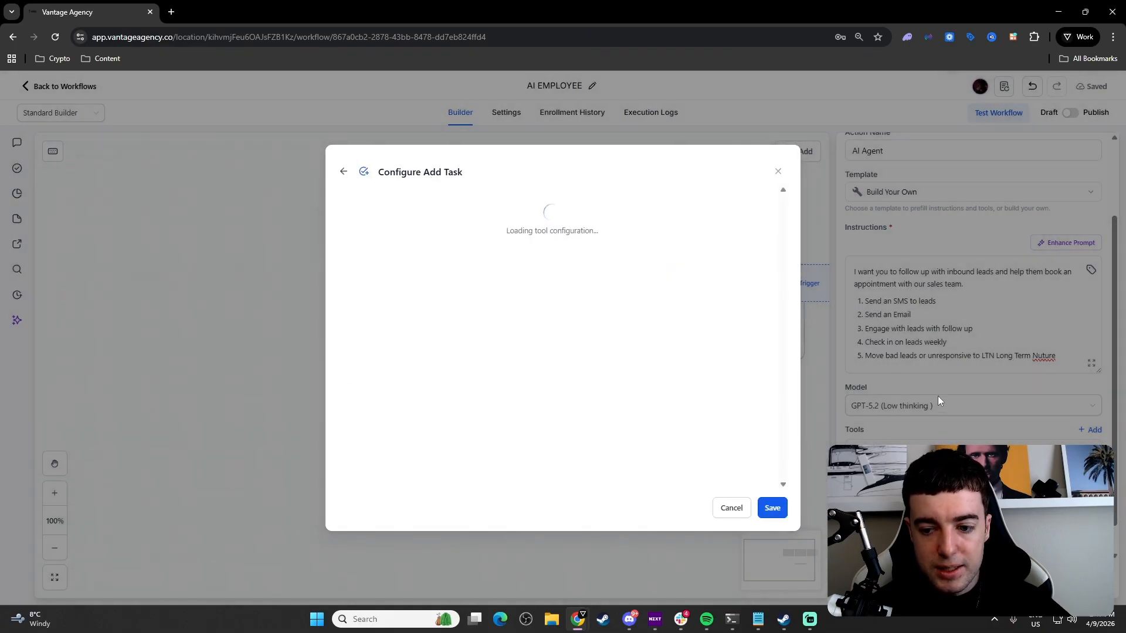
{"action": "left_click", "coordinate": [772, 510]}
{"action": "left_click", "coordinate": [679, 328]}
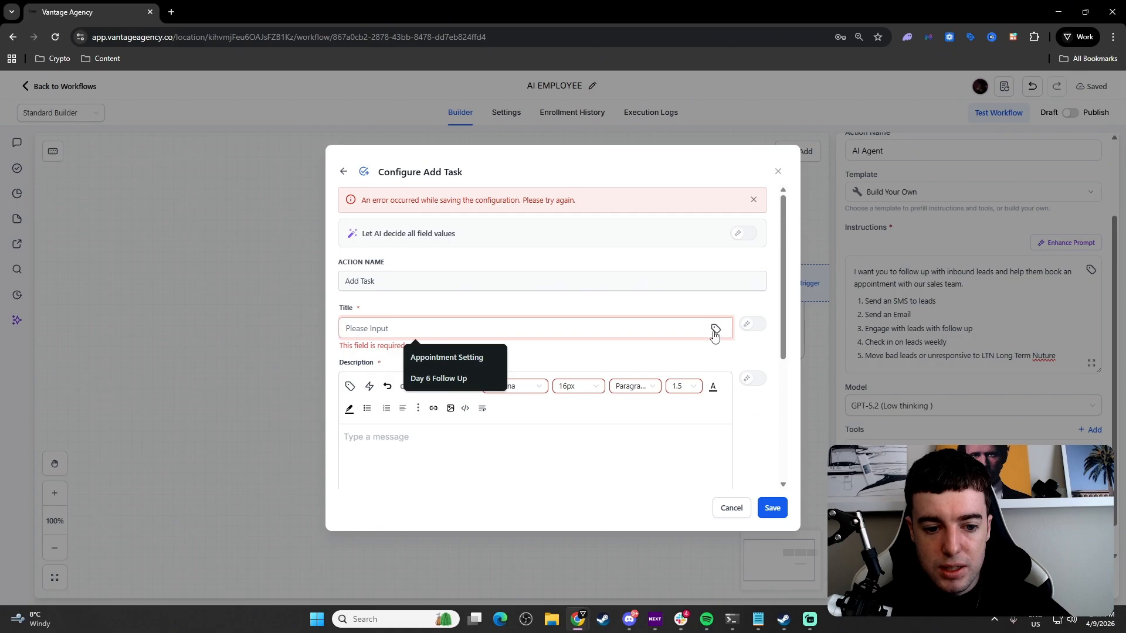
{"action": "left_click", "coordinate": [457, 357]}
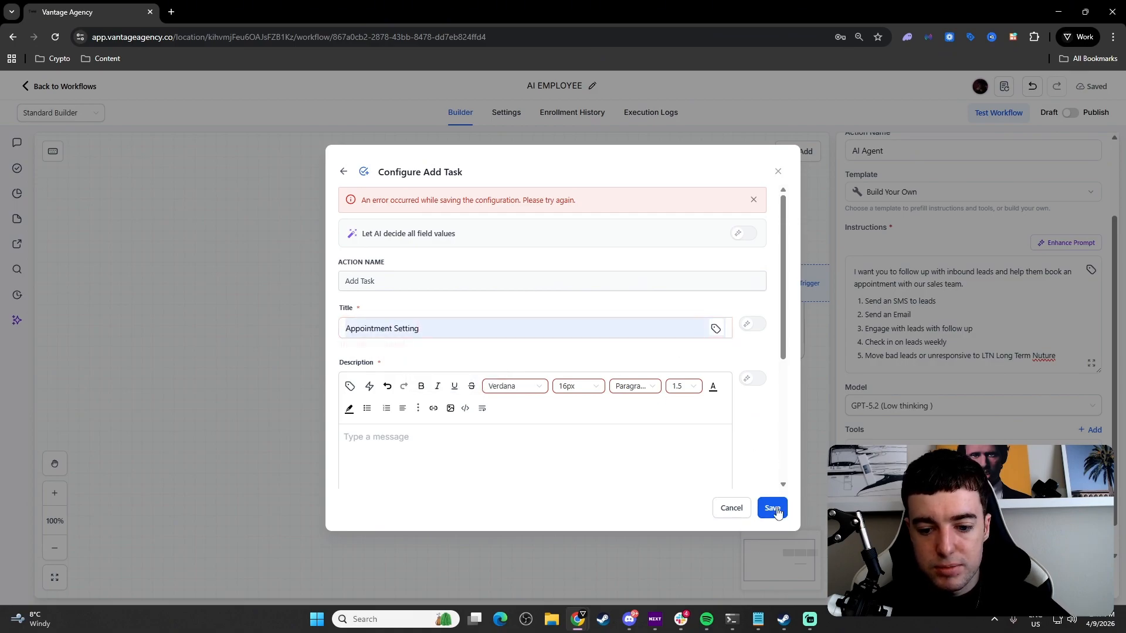
{"action": "left_click", "coordinate": [777, 171]}
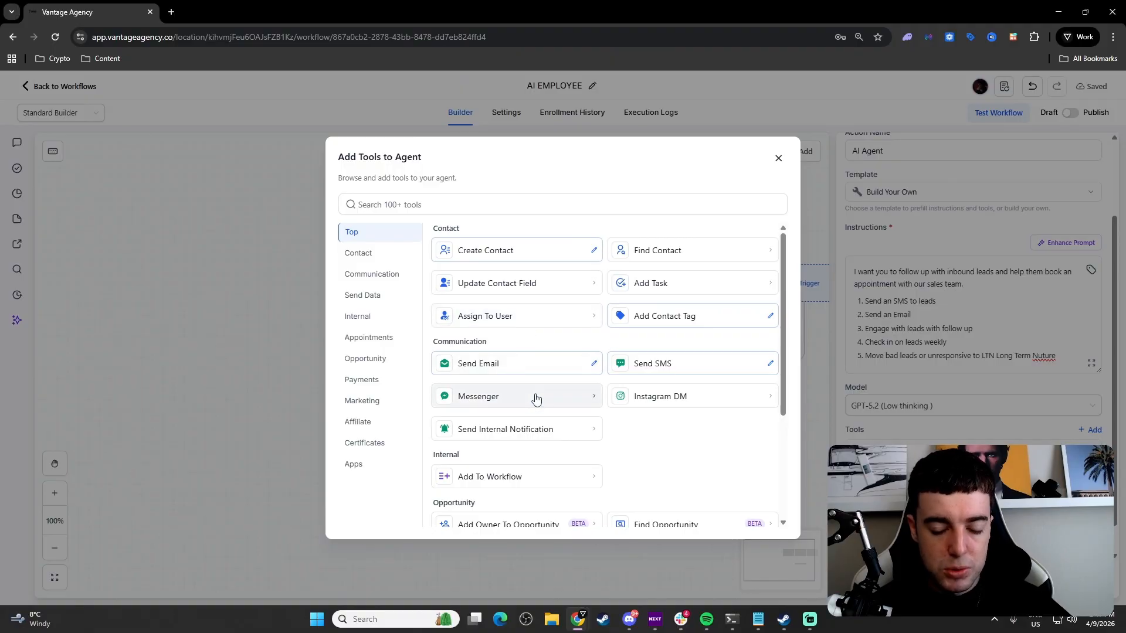
Step: Add an Update Opportunity tool with the AI deciding all field values
{"action": "scroll", "coordinate": [564, 422], "scroll_direction": "down", "scroll_amount": 1}
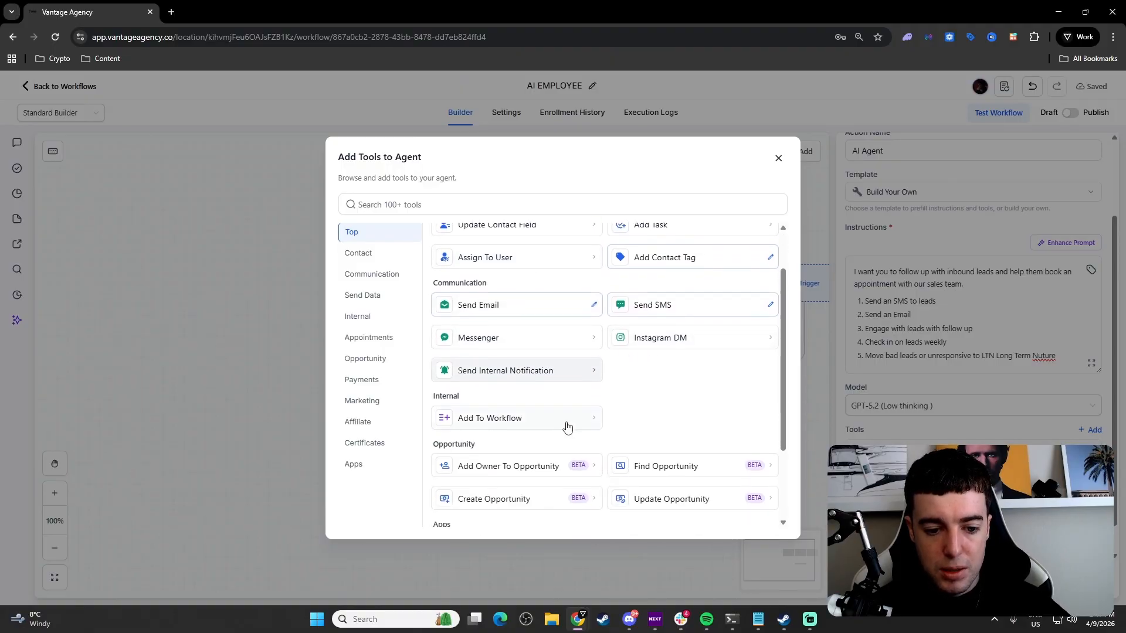
{"action": "scroll", "coordinate": [565, 426], "scroll_direction": "down", "scroll_amount": 1}
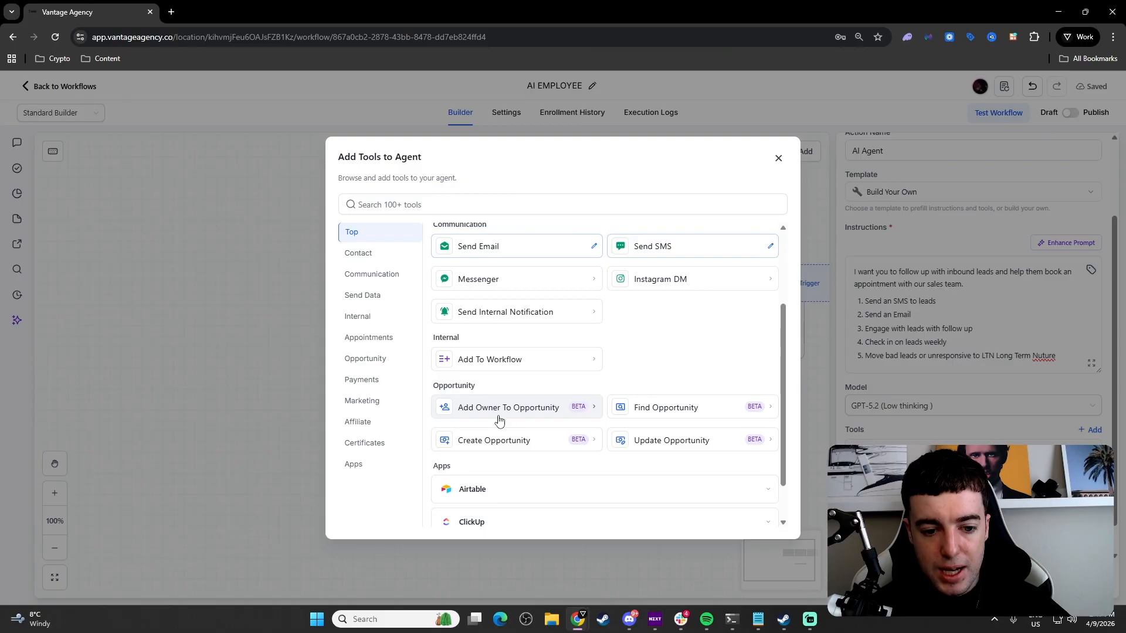
{"action": "scroll", "coordinate": [590, 446], "scroll_direction": "down", "scroll_amount": 1}
{"action": "scroll", "coordinate": [604, 451], "scroll_direction": "up", "scroll_amount": 3}
{"action": "scroll", "coordinate": [645, 428], "scroll_direction": "down", "scroll_amount": 3}
{"action": "left_click", "coordinate": [670, 392]}
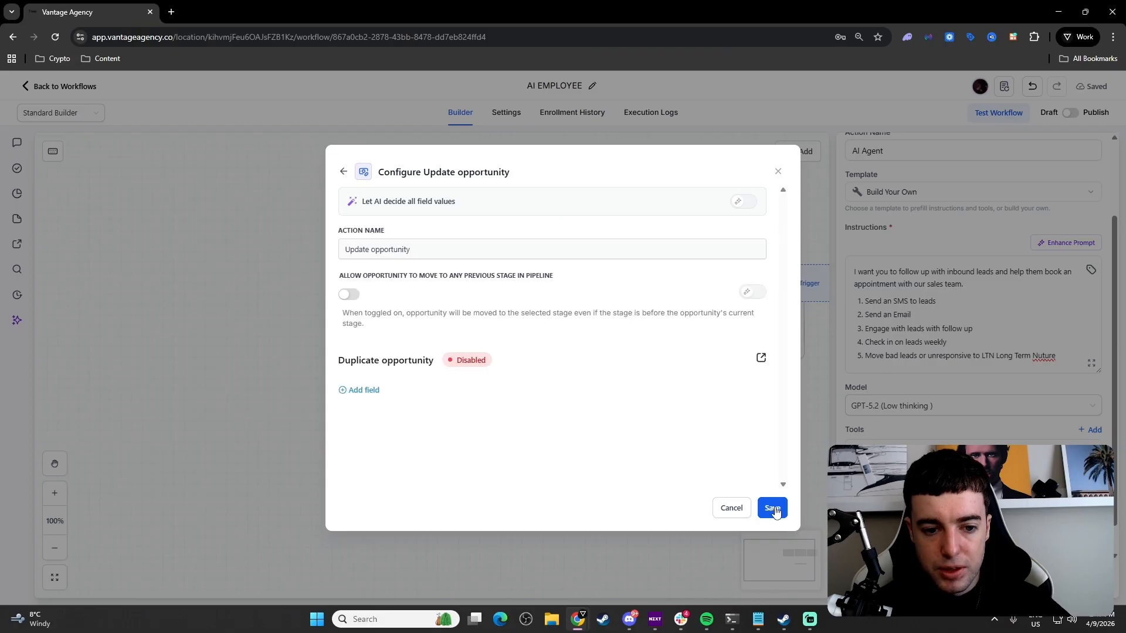
{"action": "left_click", "coordinate": [740, 202]}
{"action": "left_click", "coordinate": [772, 508]}
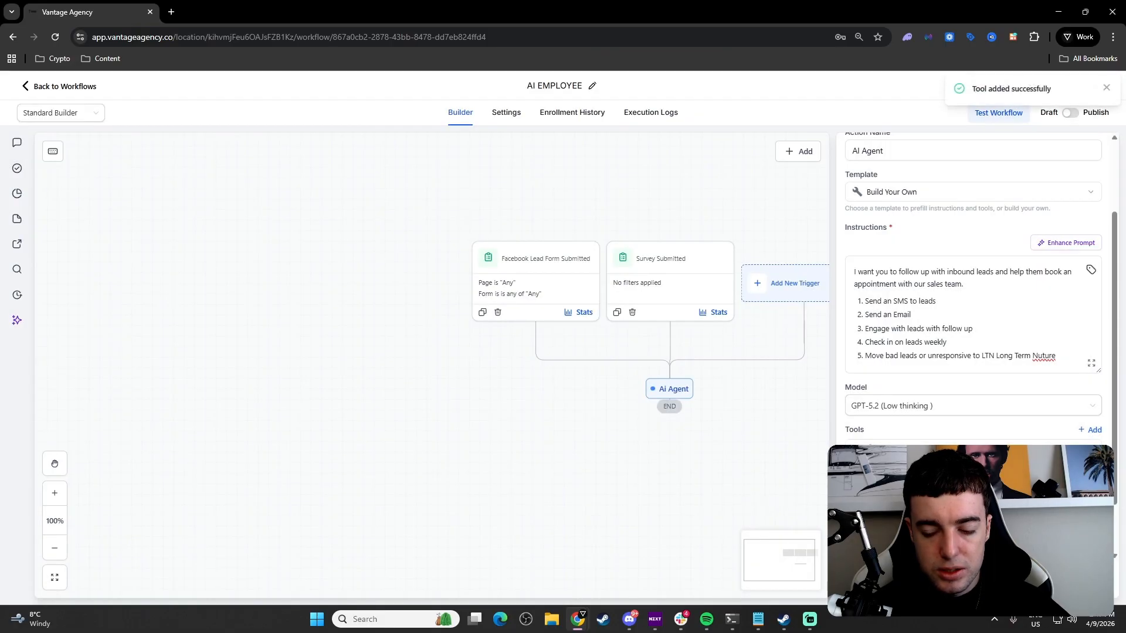
{"action": "scroll", "coordinate": [973, 364], "scroll_direction": "down", "scroll_amount": 2}
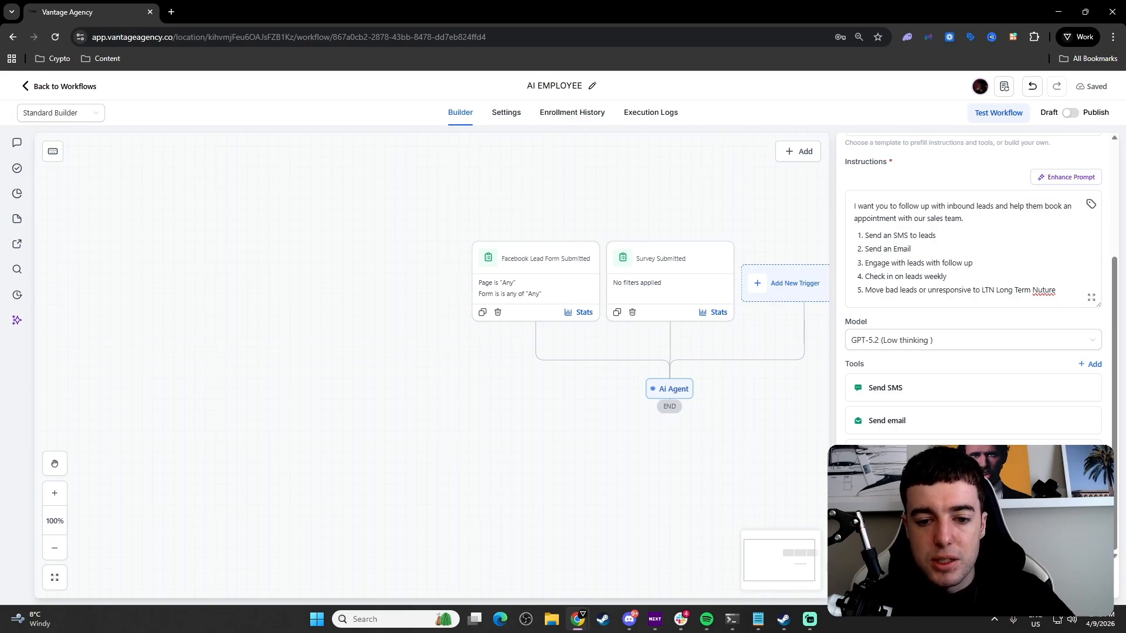
{"action": "left_click_drag", "start_coordinate": [762, 408], "coordinate": [691, 405]}
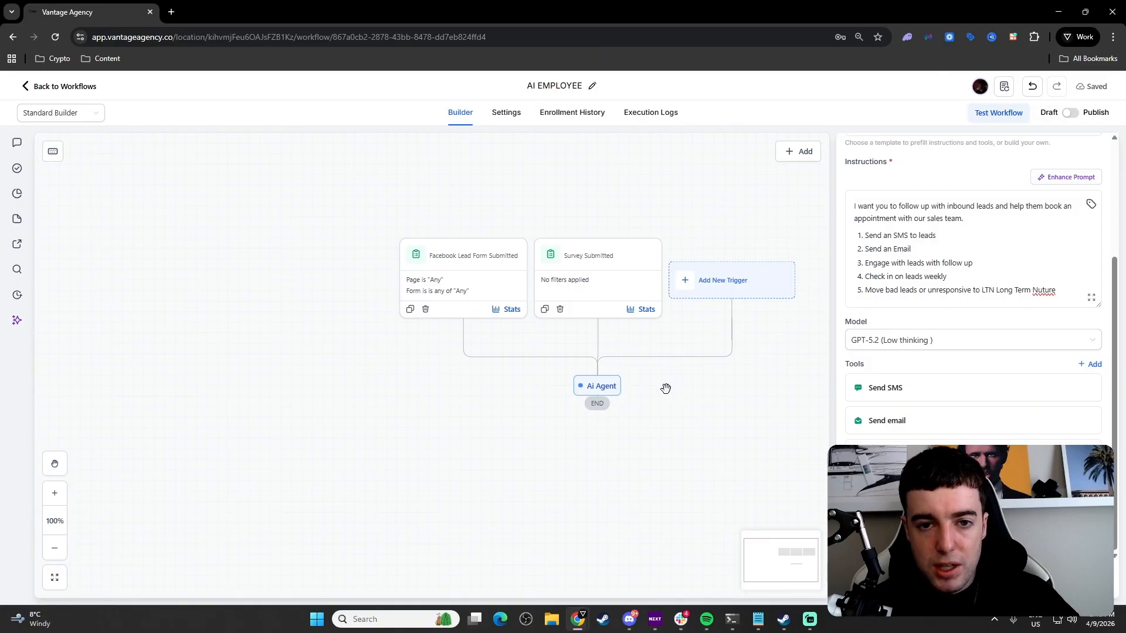
{"action": "left_click_drag", "start_coordinate": [660, 380], "coordinate": [659, 397]}
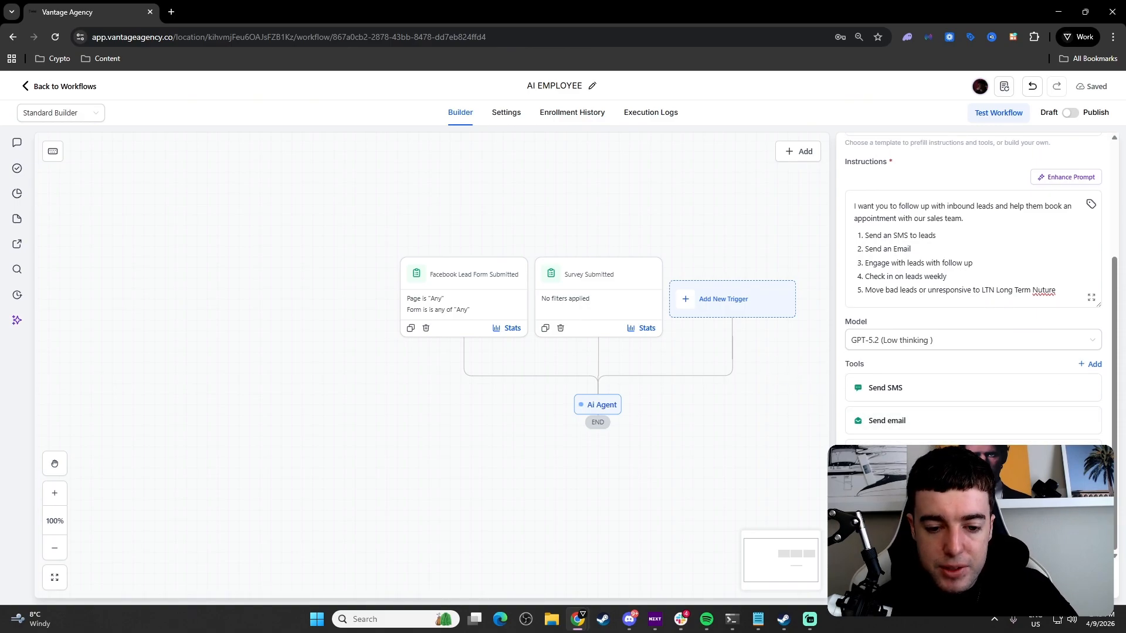
Step: Close the AI Agent panel and recenter the AI EMPLOYEE workflow on the canvas
{"action": "left_click", "coordinate": [1077, 579]}
{"action": "left_click_drag", "start_coordinate": [741, 420], "coordinate": [750, 371]}
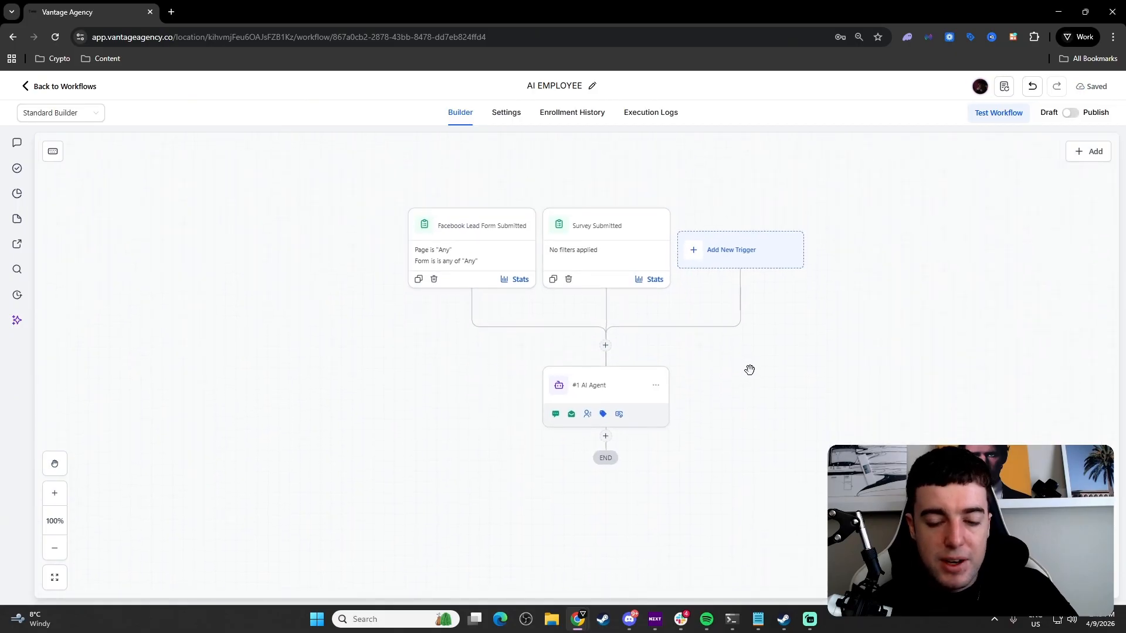